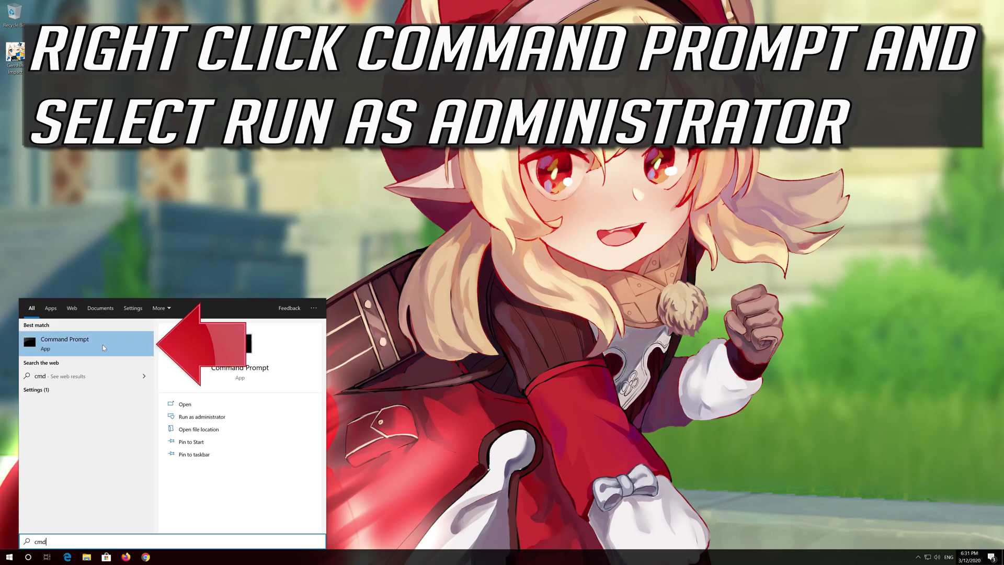
- Launch Command Prompt as administrator from the search results, approving the UAC prompt
{"action": "right_click", "coordinate": [101, 348]}
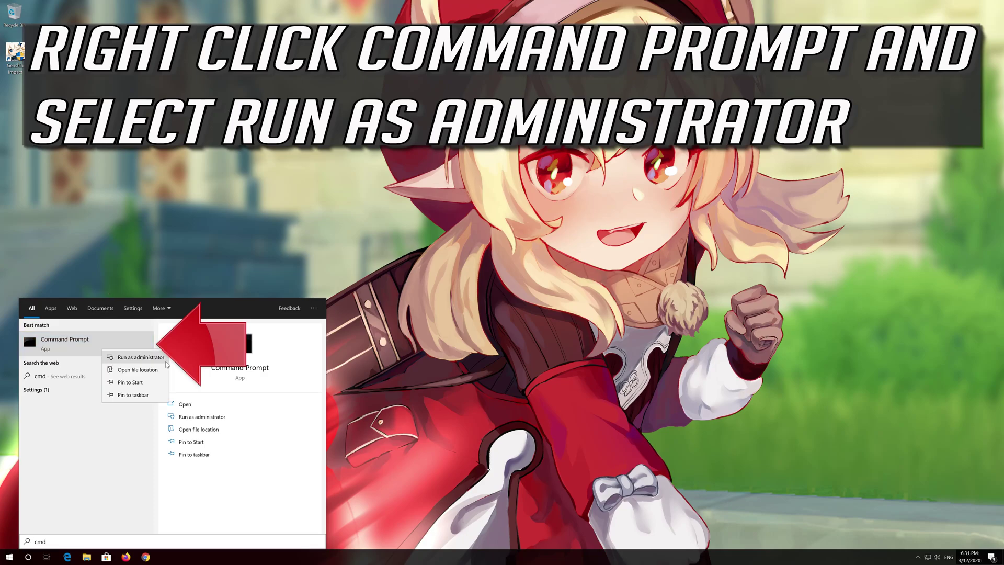
{"action": "left_click", "coordinate": [136, 358]}
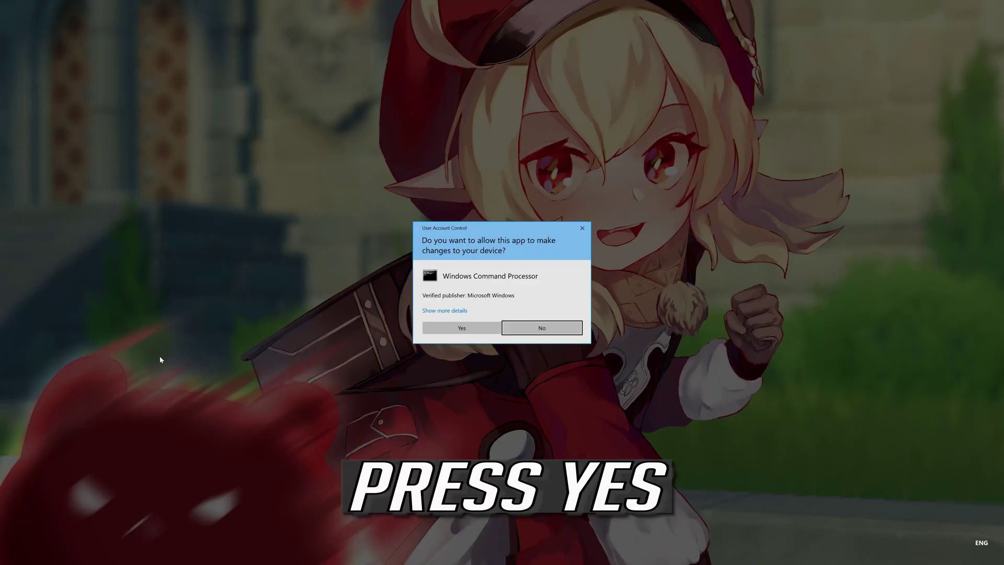
{"action": "left_click", "coordinate": [461, 328]}
{"action": "type", "text": "n"}
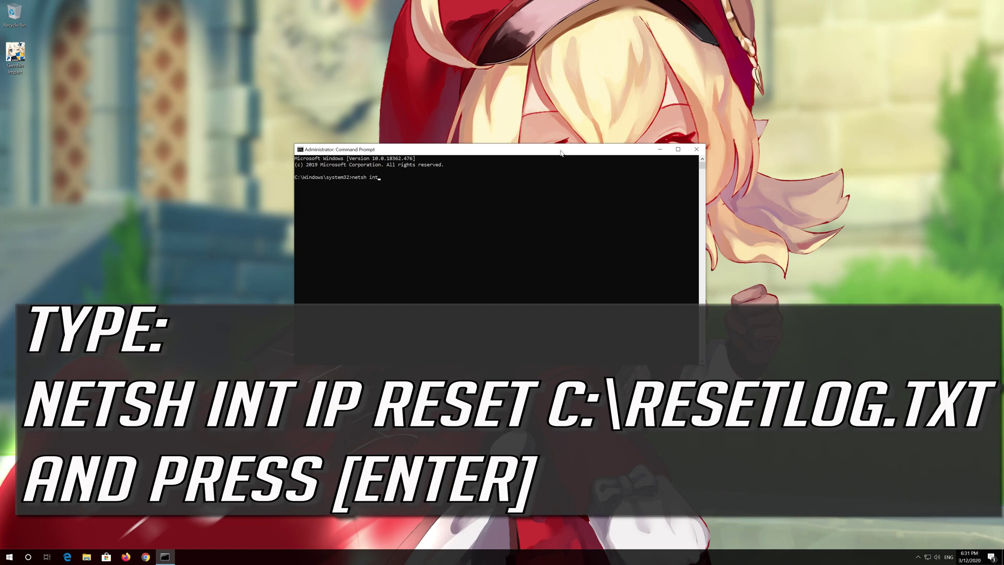
- Reset the IP stack with log C:\resetlog and reset the Winsock catalog
{"action": "type", "text": "etsh int ip reset C:\\resetlog.tx"}
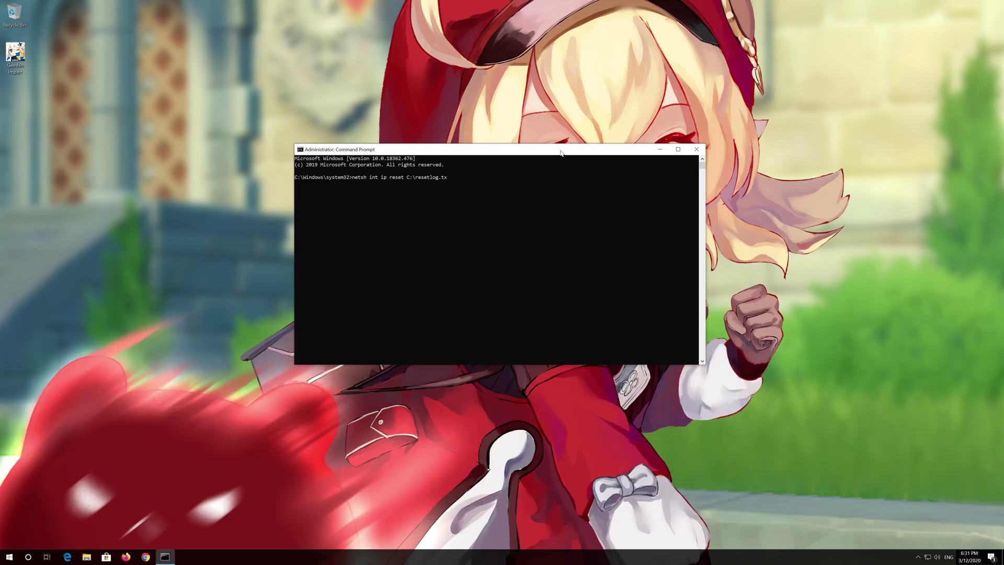
{"action": "key", "text": "Return"}
{"action": "type", "text": "netsh w"}
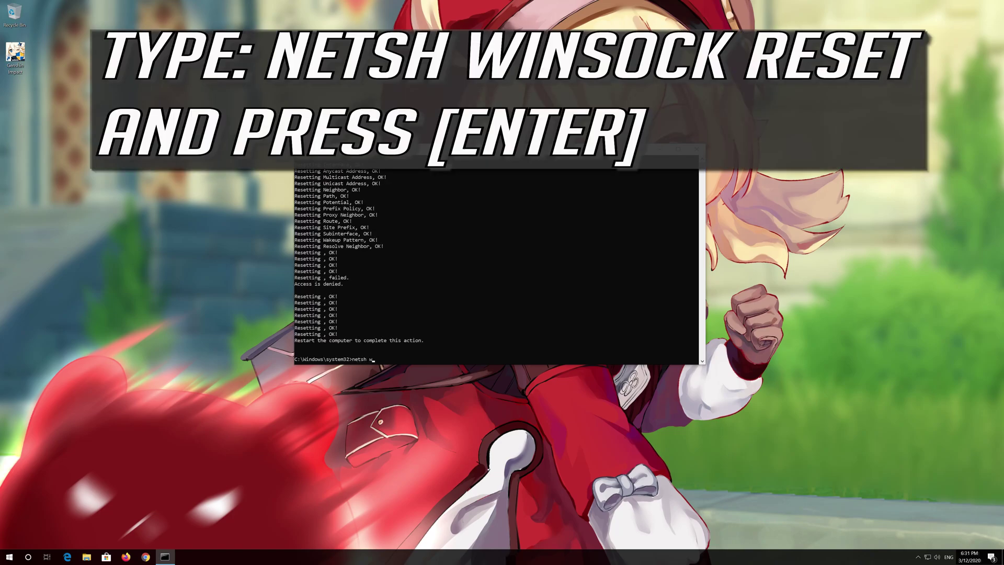
{"action": "type", "text": "insock reset"}
{"action": "key", "text": "Return"}
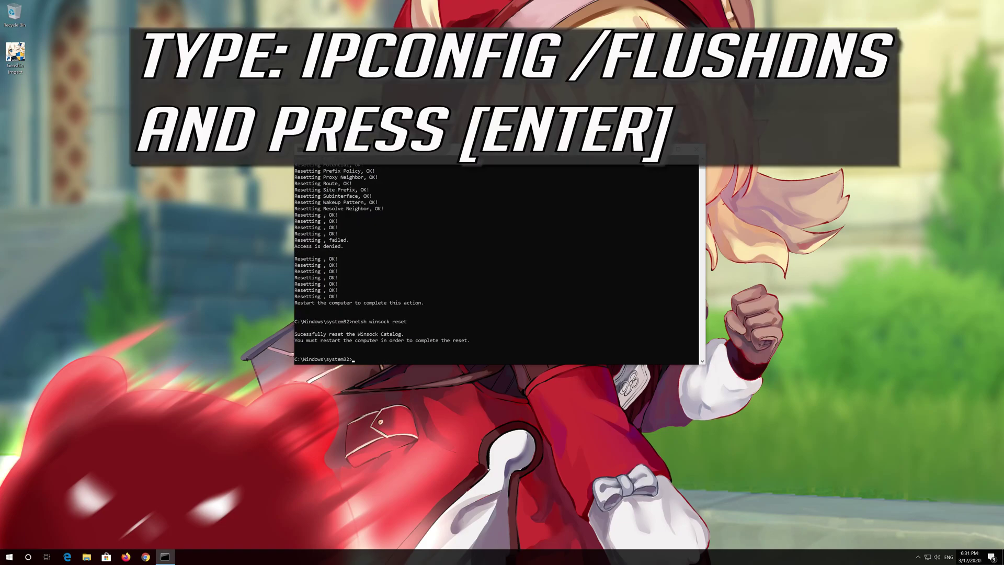
- Flush the DNS cache with ipconfig /flushdns and exit Command Prompt
{"action": "type", "text": "ipconfig /flushdns"}
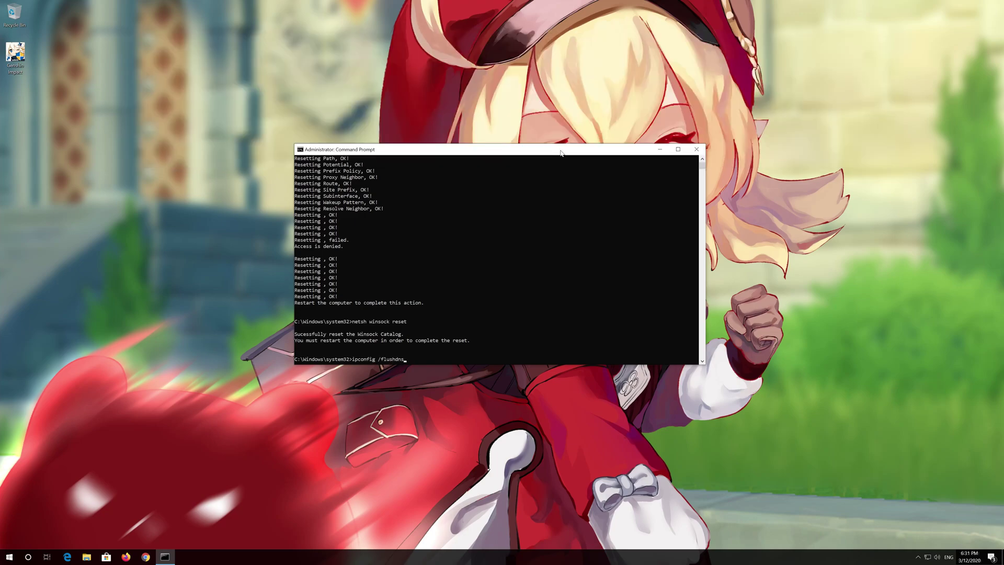
{"action": "key", "text": "Return"}
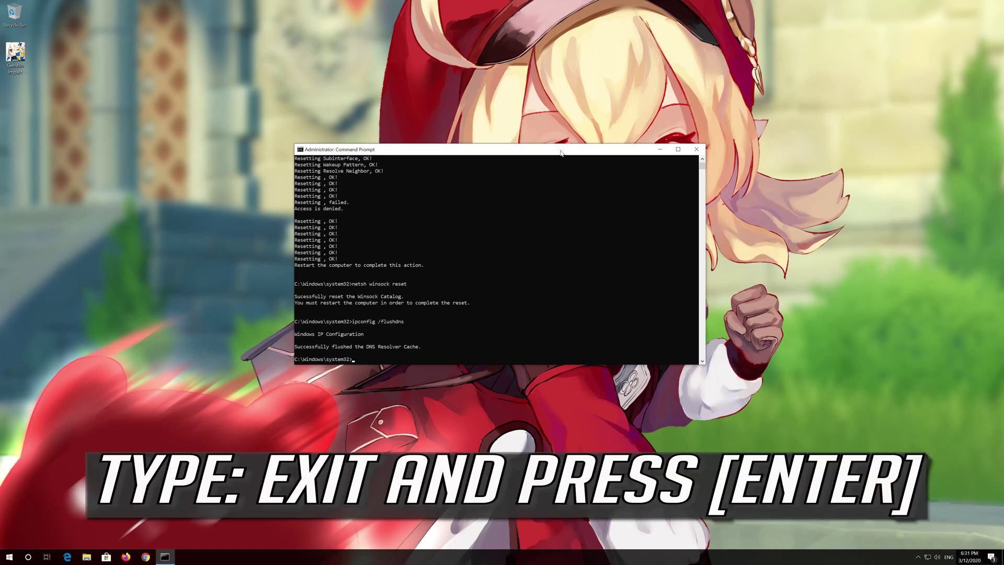
{"action": "type", "text": "exit"}
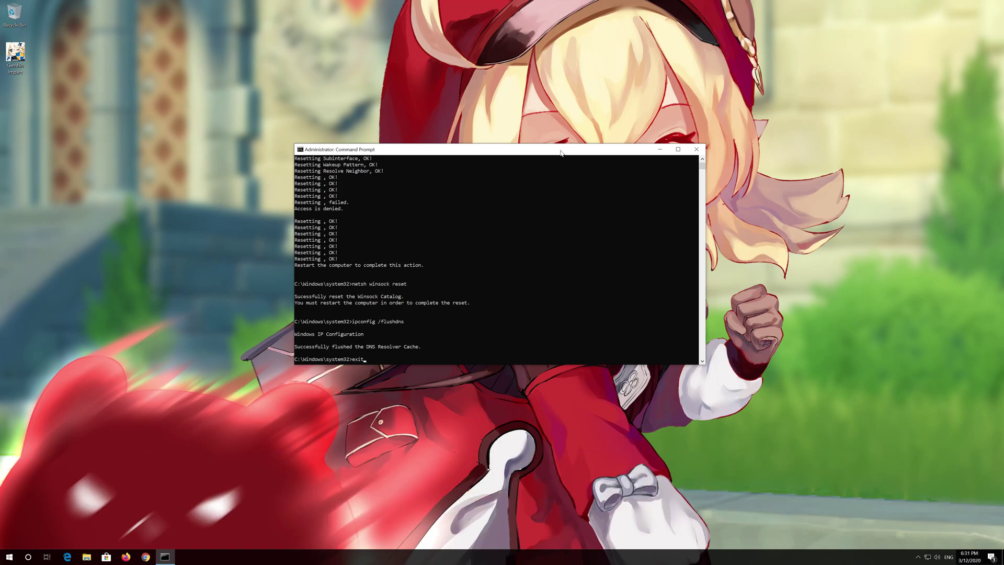
{"action": "key", "text": "Return"}
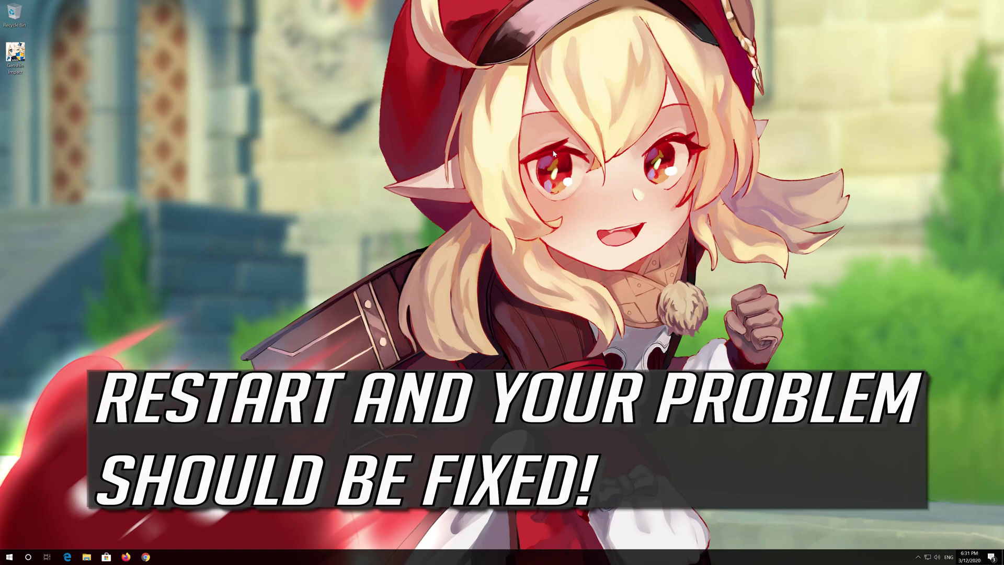
- Search the Start menu for regedit and run Registry Editor with elevation approved
{"action": "left_click", "coordinate": [9, 557]}
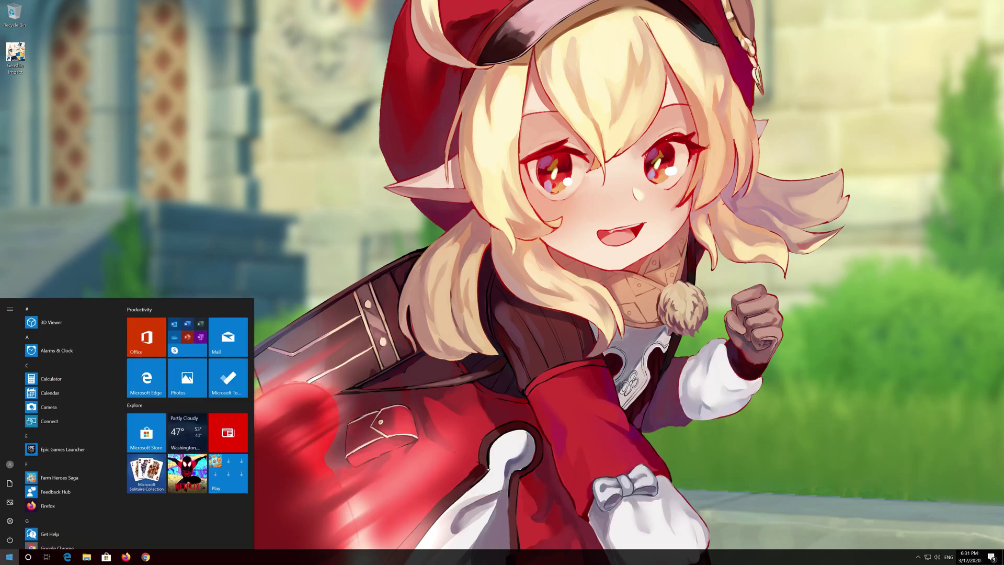
{"action": "left_click", "coordinate": [9, 540]}
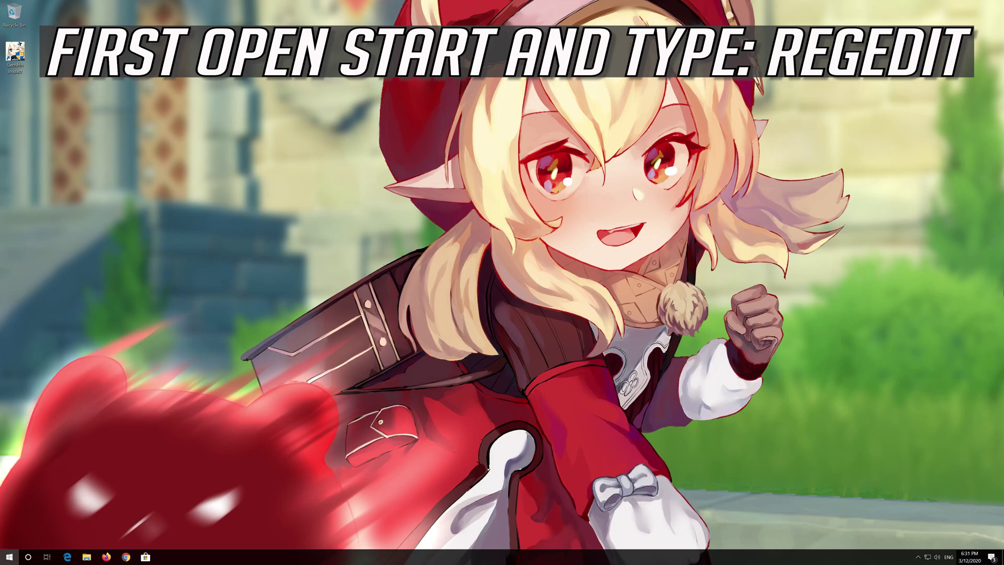
{"action": "type", "text": "regedit"}
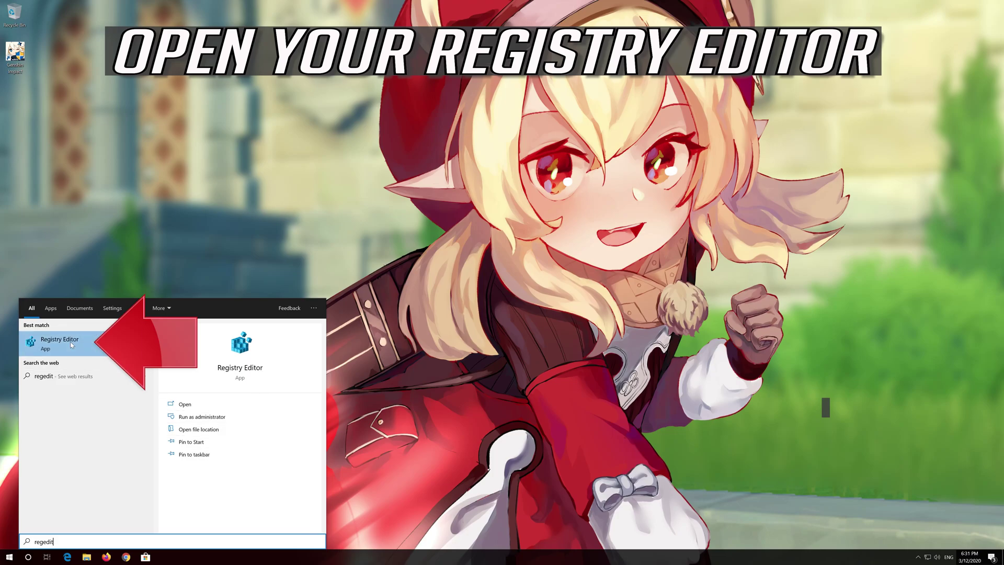
{"action": "left_click", "coordinate": [97, 347]}
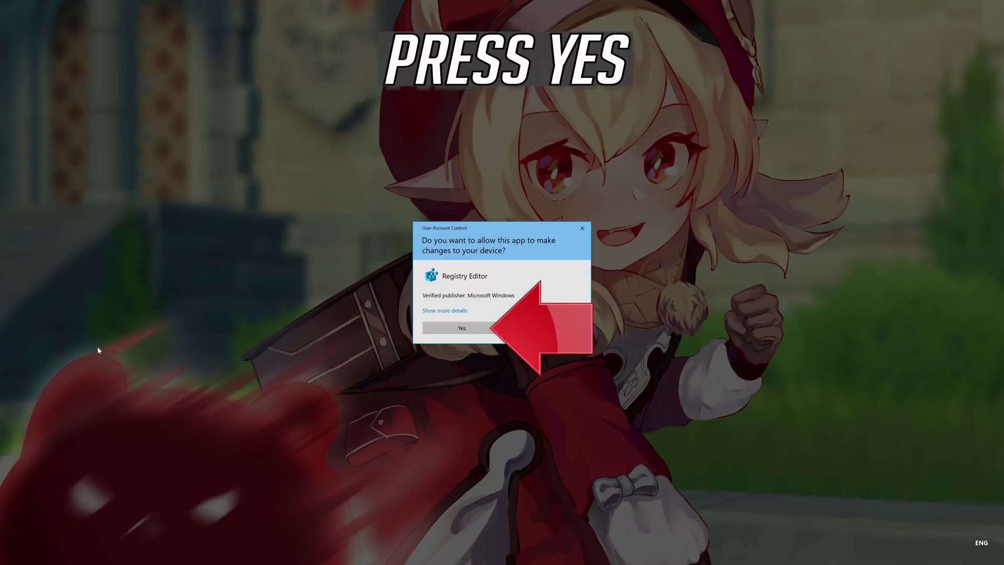
{"action": "left_click", "coordinate": [466, 329]}
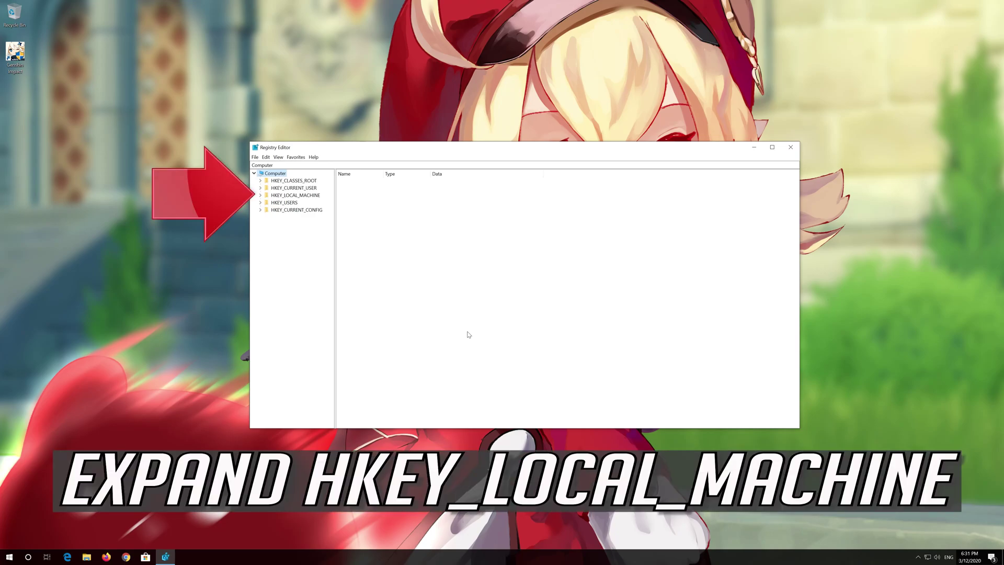
- Expand HKEY_LOCAL_MACHINE > SOFTWARE > Microsoft > Windows NT in the key tree
{"action": "left_click", "coordinate": [260, 196]}
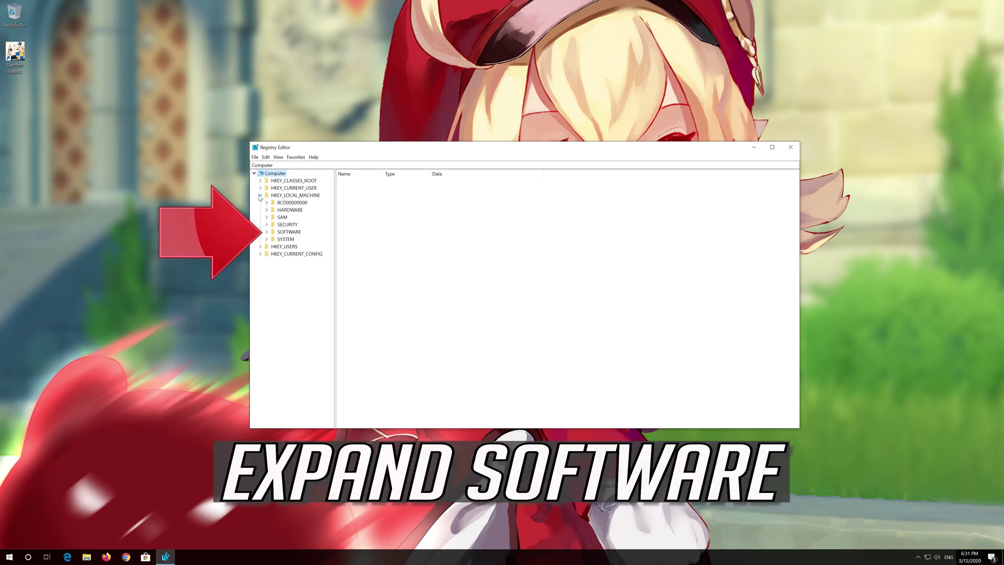
{"action": "left_click", "coordinate": [276, 232]}
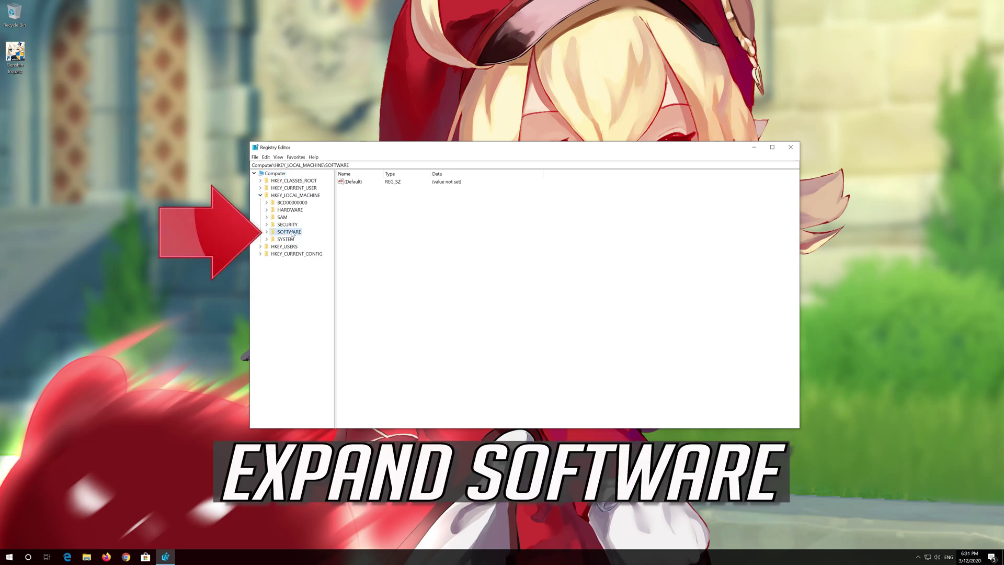
{"action": "left_click", "coordinate": [266, 232]}
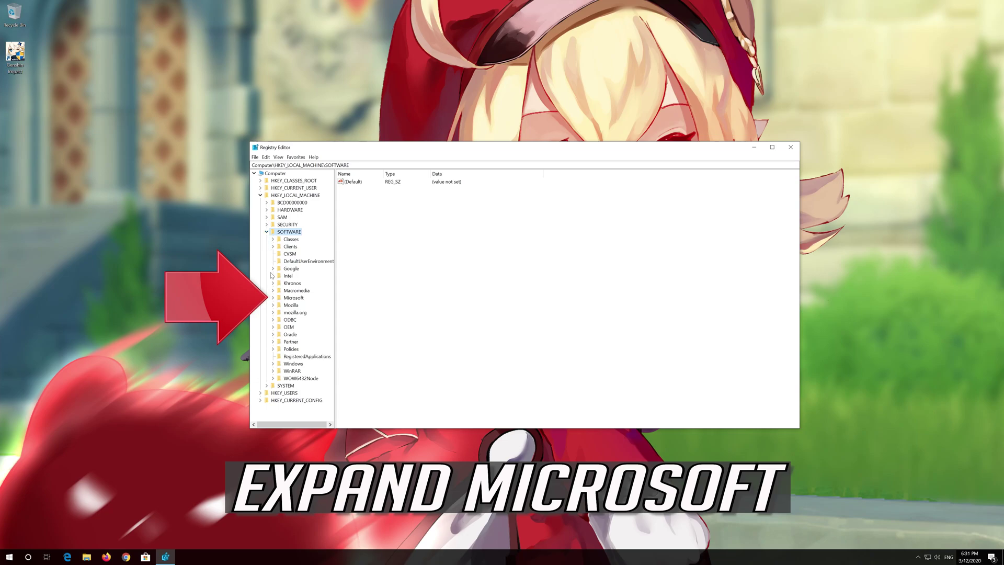
{"action": "left_click", "coordinate": [279, 298]}
{"action": "left_click", "coordinate": [273, 298]}
{"action": "scroll", "coordinate": [307, 311], "scroll_direction": "down", "scroll_amount": 20}
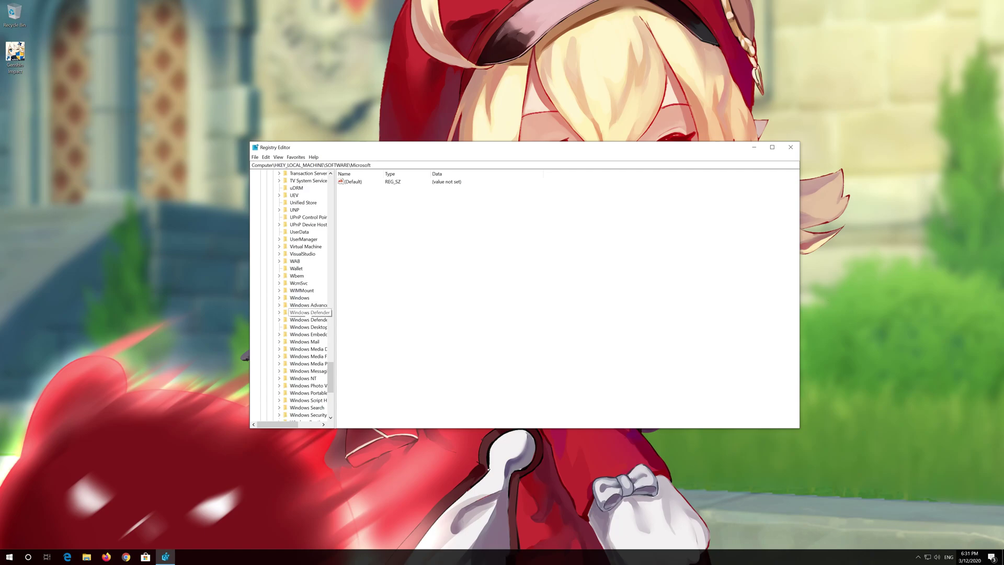
{"action": "left_click", "coordinate": [298, 381]}
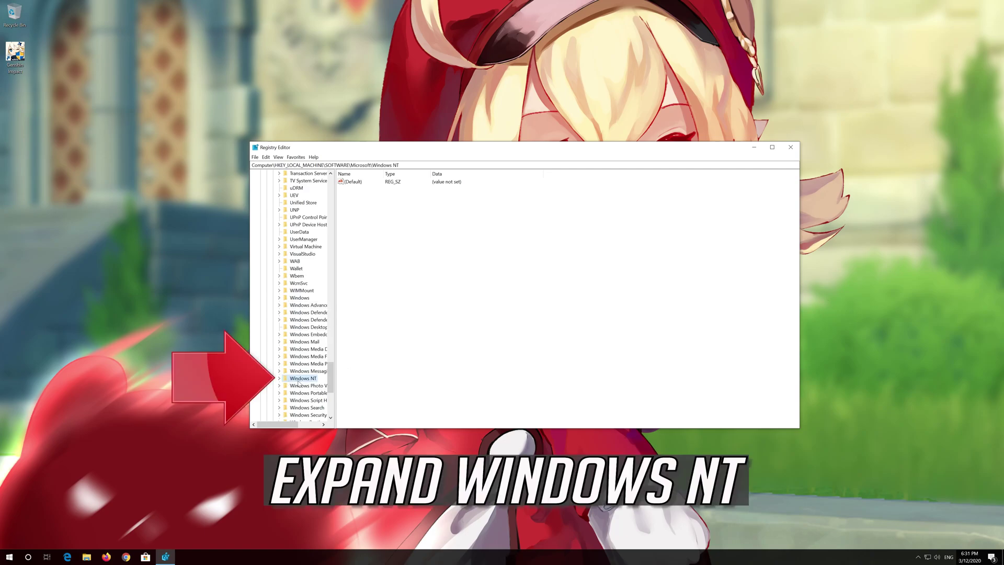
{"action": "left_click", "coordinate": [279, 378]}
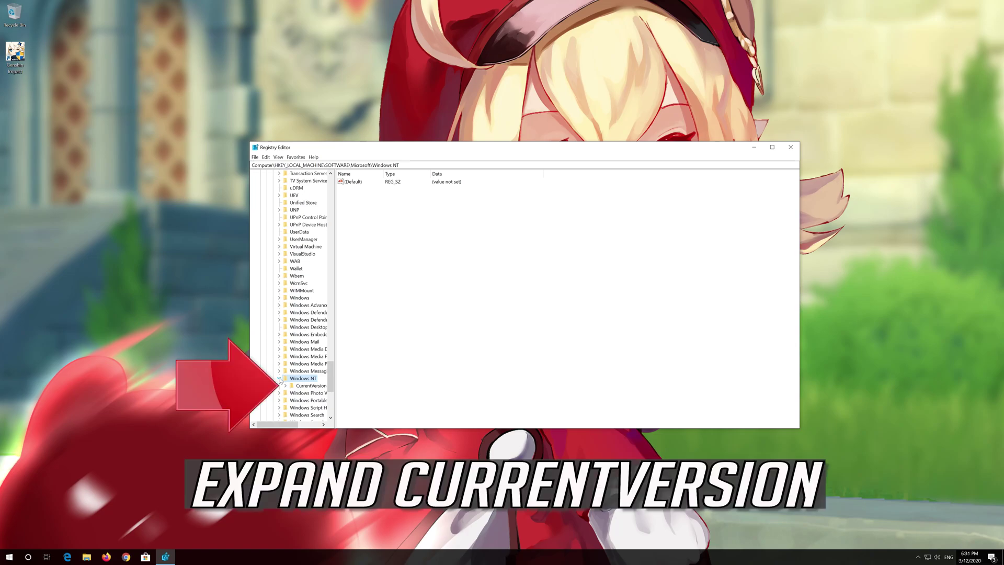
- Drill into CurrentVersion > Multimedia and select SystemProfile to show its values
{"action": "left_click", "coordinate": [296, 387]}
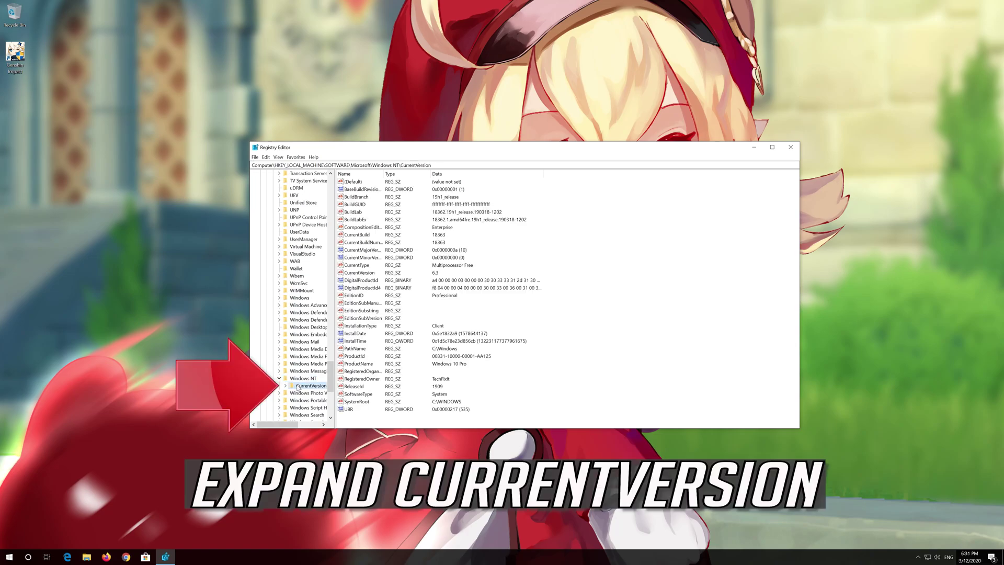
{"action": "left_click", "coordinate": [285, 387]}
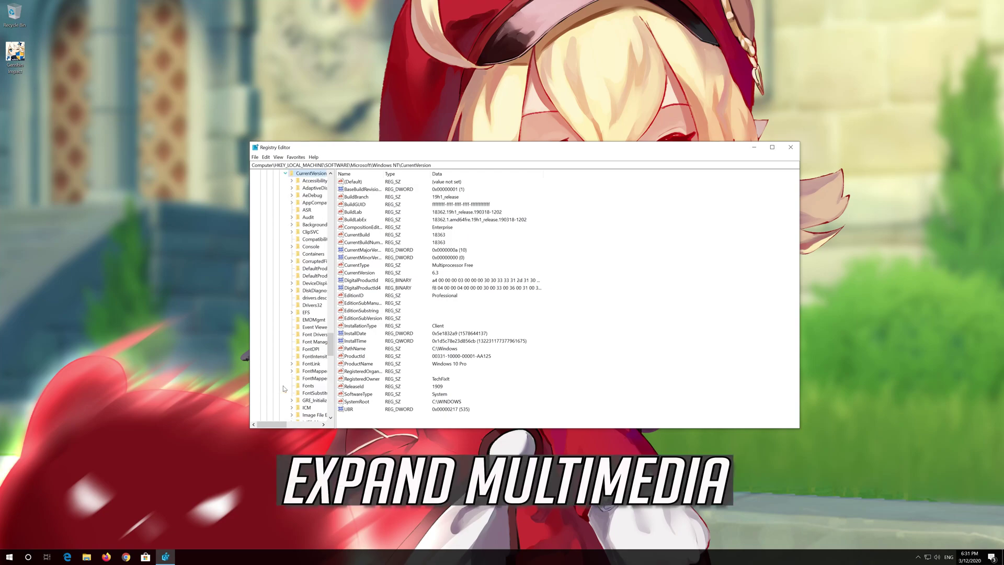
{"action": "scroll", "coordinate": [308, 378], "scroll_direction": "down", "scroll_amount": 7}
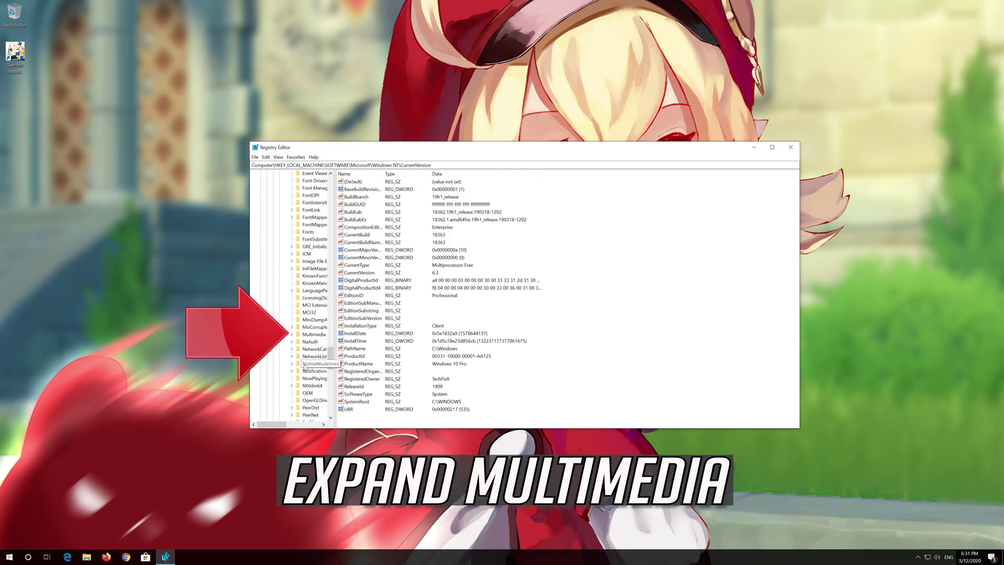
{"action": "left_click", "coordinate": [314, 335]}
{"action": "left_click", "coordinate": [292, 334]}
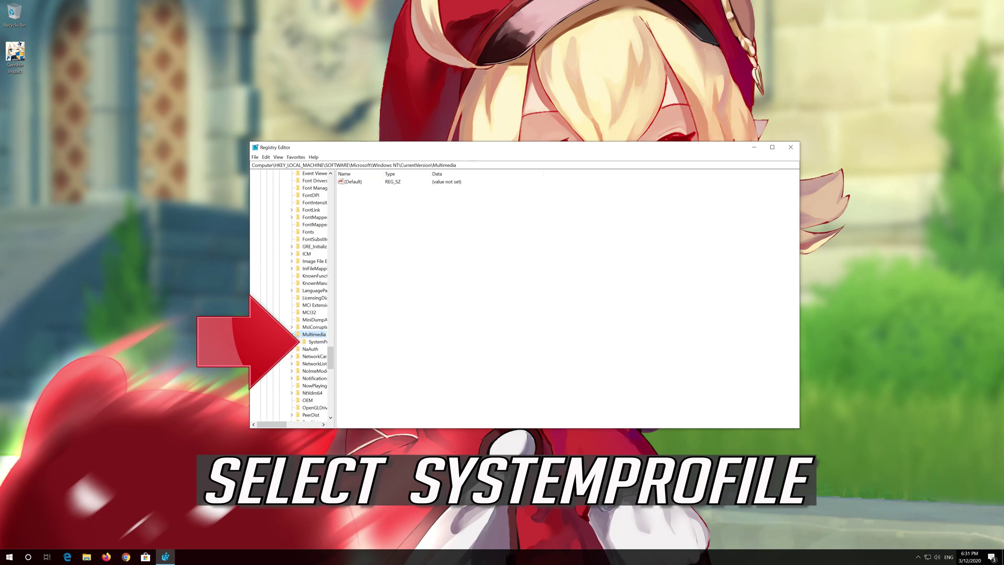
{"action": "left_click", "coordinate": [314, 342]}
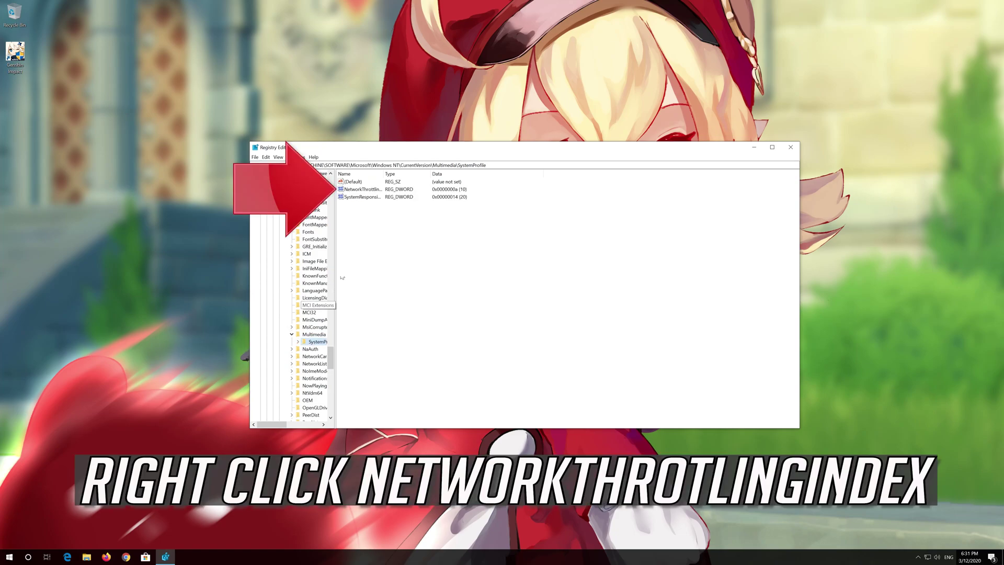
{"action": "right_click", "coordinate": [371, 192]}
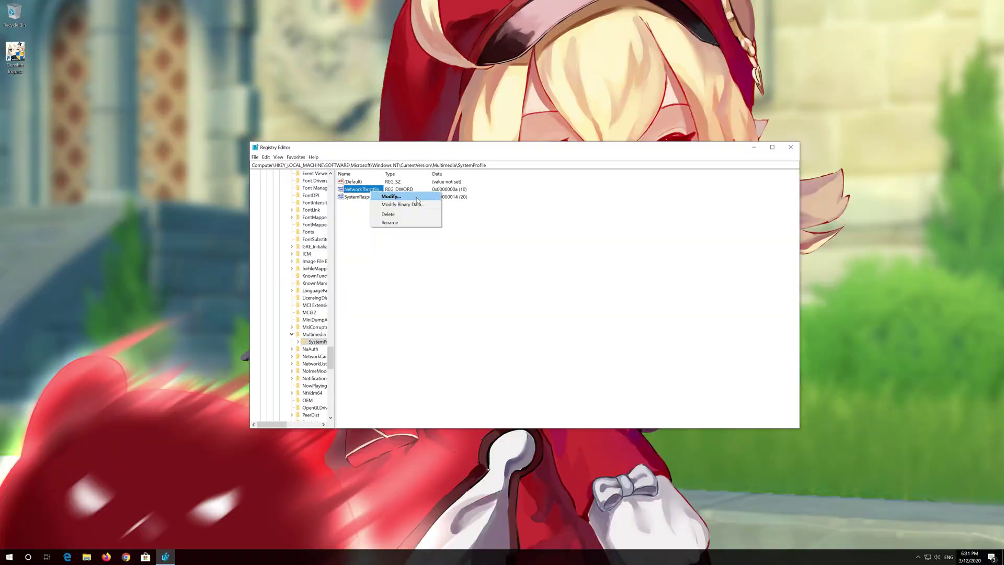
{"action": "left_click", "coordinate": [392, 196]}
{"action": "type", "text": "FFFFFFFF"}
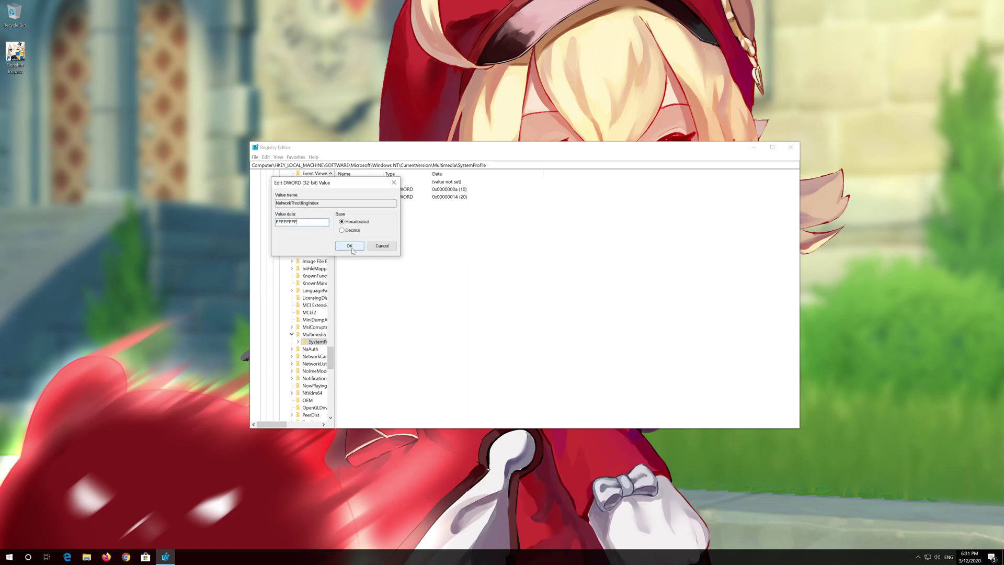
{"action": "left_click", "coordinate": [349, 247]}
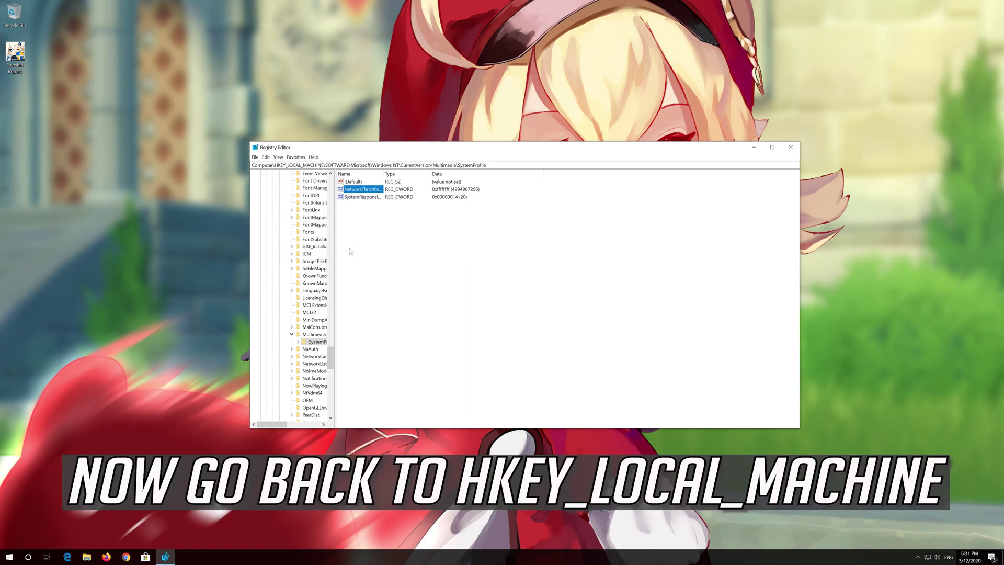
- Collapse the tree, then expand HKEY_LOCAL_MACHINE > SYSTEM > CurrentControlSet
{"action": "left_click_drag", "start_coordinate": [329, 360], "coordinate": [337, 172]}
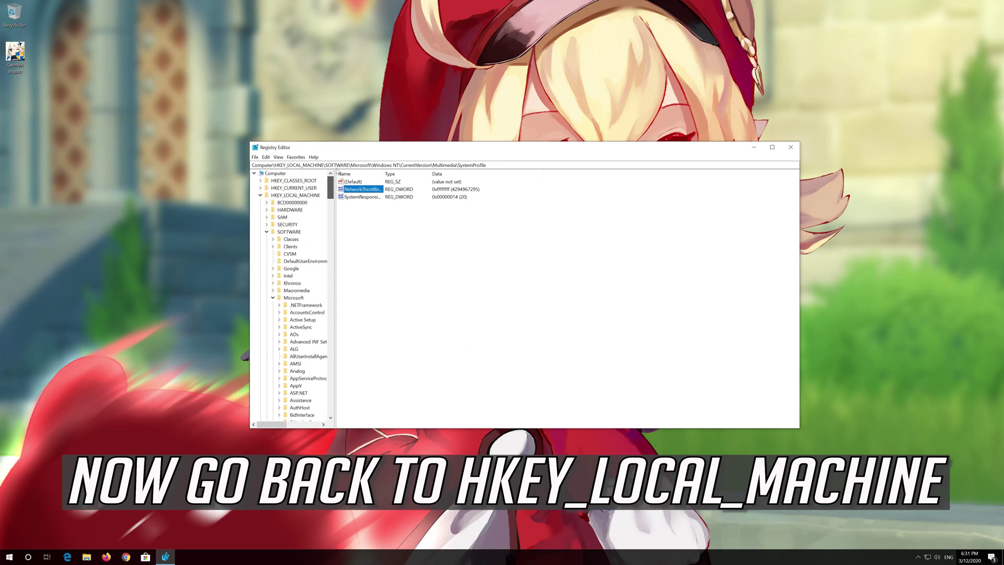
{"action": "left_click", "coordinate": [261, 195]}
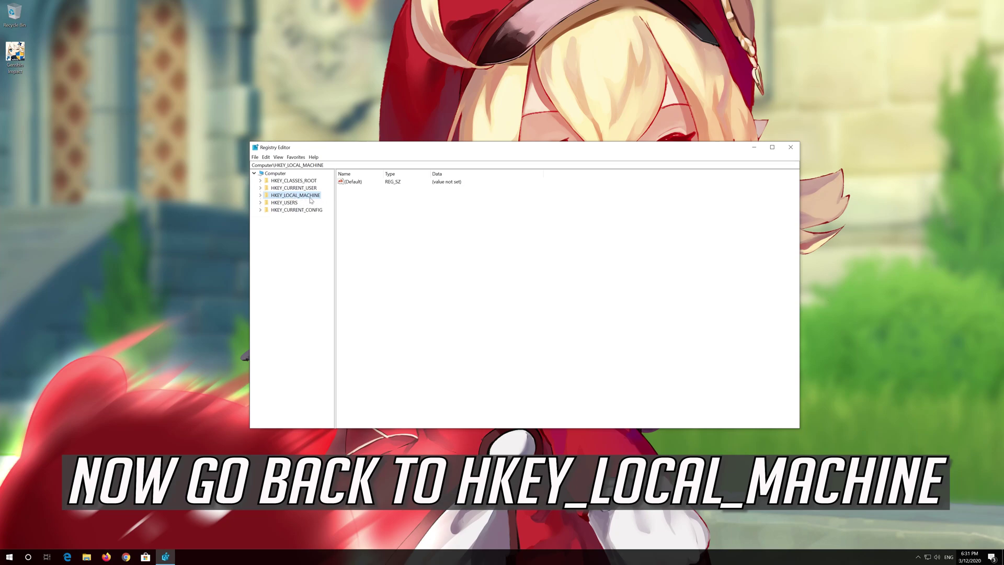
{"action": "left_click", "coordinate": [261, 196]}
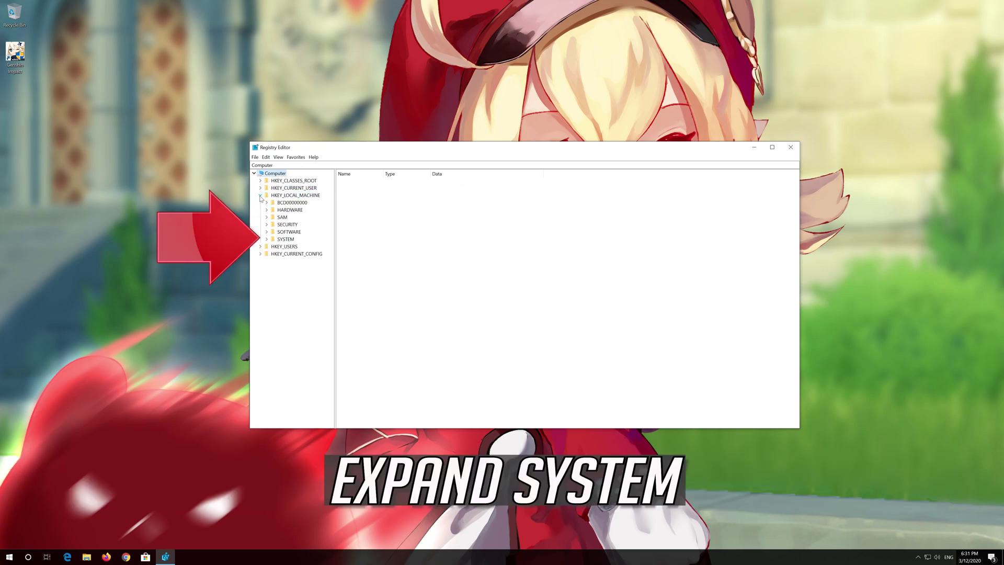
{"action": "left_click", "coordinate": [267, 239]}
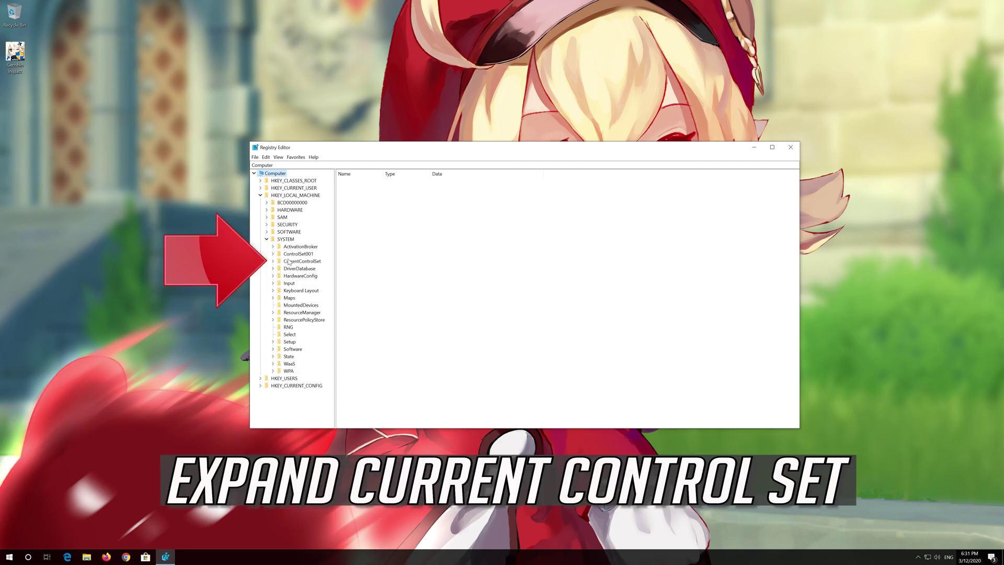
{"action": "left_click", "coordinate": [278, 261]}
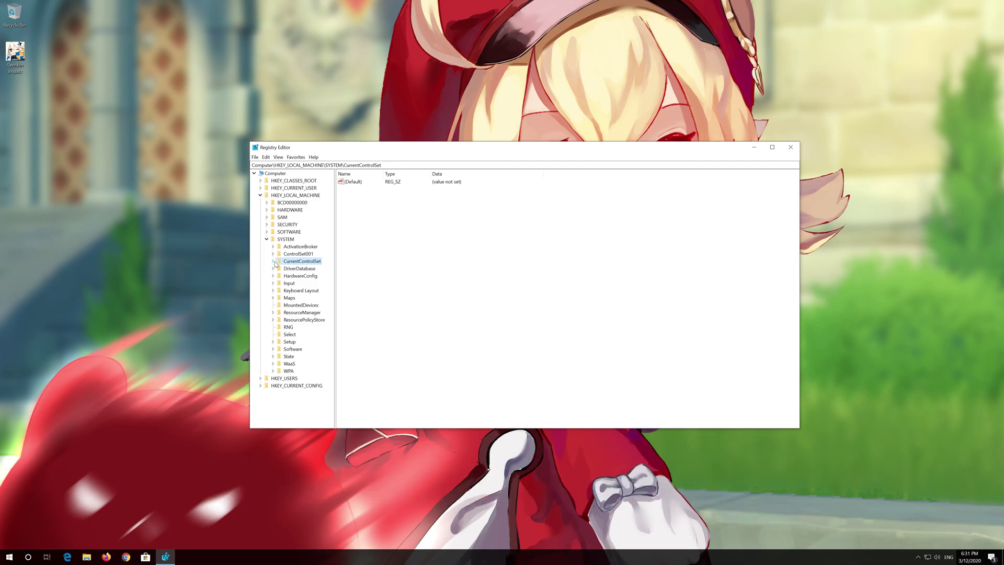
{"action": "left_click", "coordinate": [273, 262]}
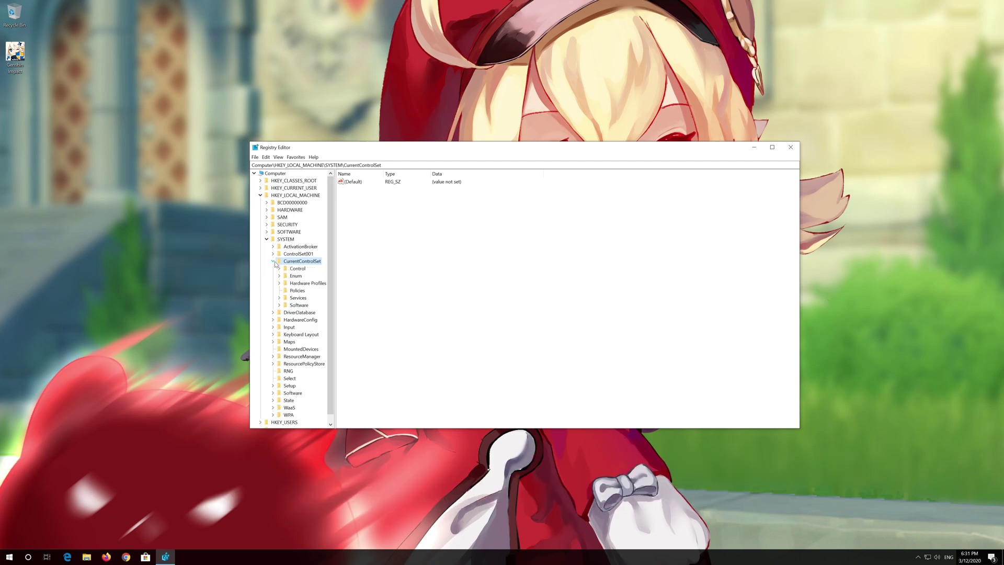
- Expand Services, scroll down to Tcpip, and open and expand it
{"action": "left_click", "coordinate": [297, 298]}
{"action": "left_click", "coordinate": [280, 298]}
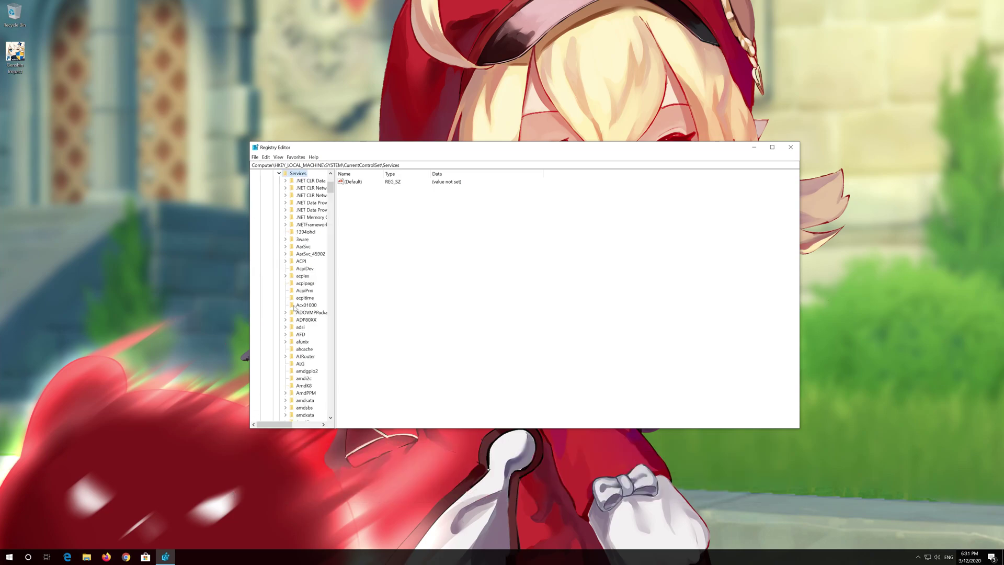
{"action": "scroll", "coordinate": [294, 309], "scroll_direction": "down", "scroll_amount": 20}
{"action": "scroll", "coordinate": [294, 309], "scroll_direction": "down", "scroll_amount": 12}
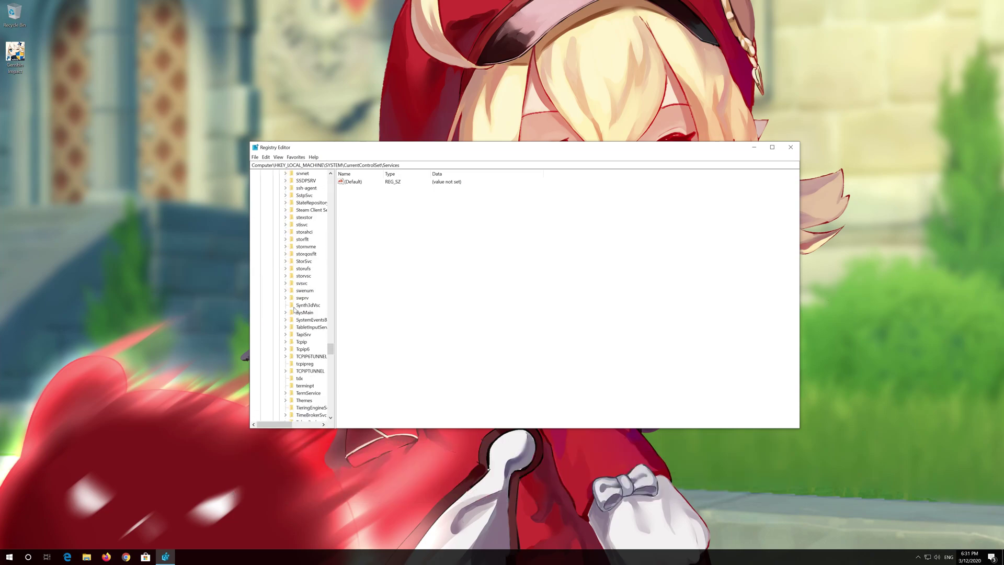
{"action": "scroll", "coordinate": [294, 309], "scroll_direction": "up", "scroll_amount": 1}
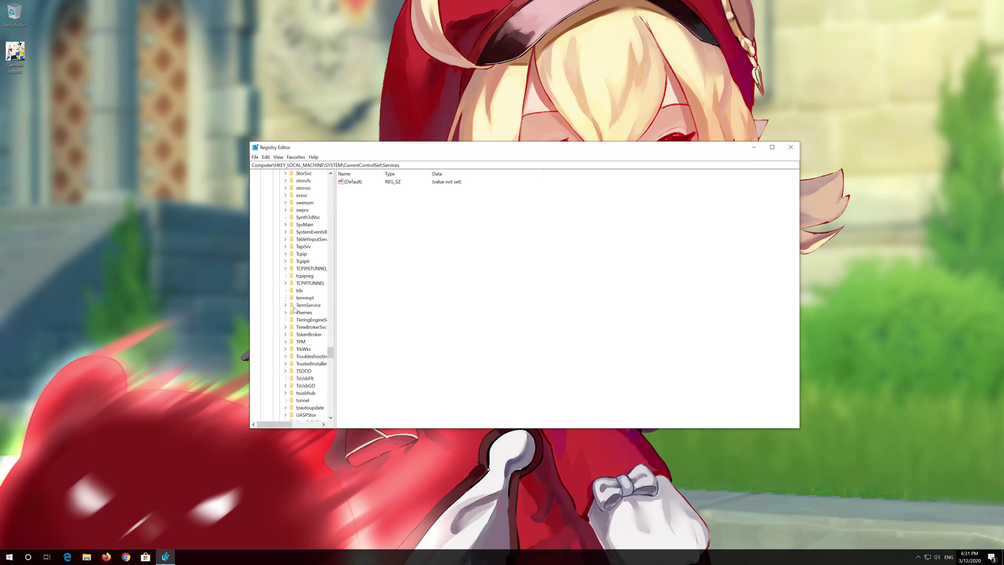
{"action": "scroll", "coordinate": [294, 309], "scroll_direction": "down", "scroll_amount": 1}
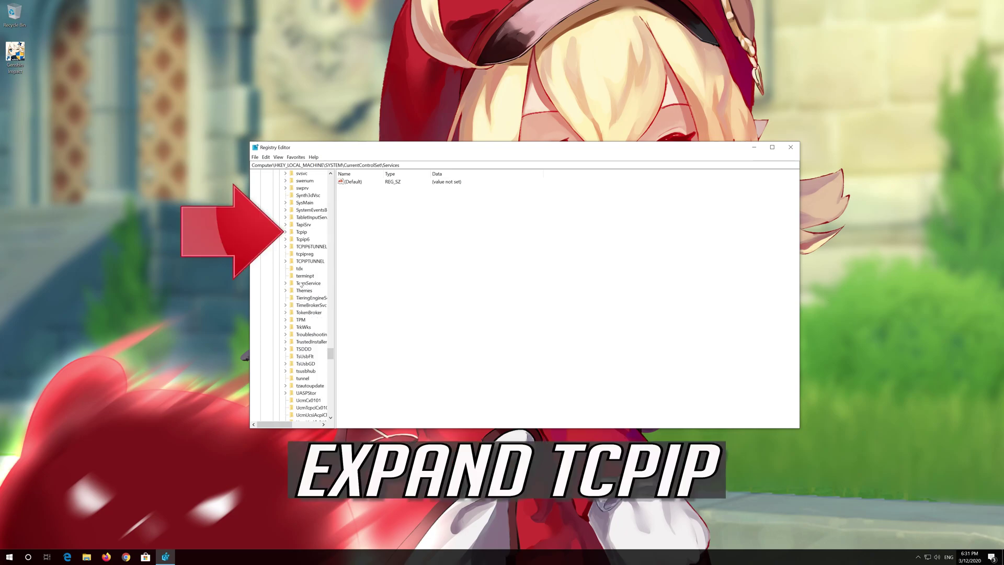
{"action": "left_click", "coordinate": [300, 233]}
{"action": "left_click", "coordinate": [285, 233]}
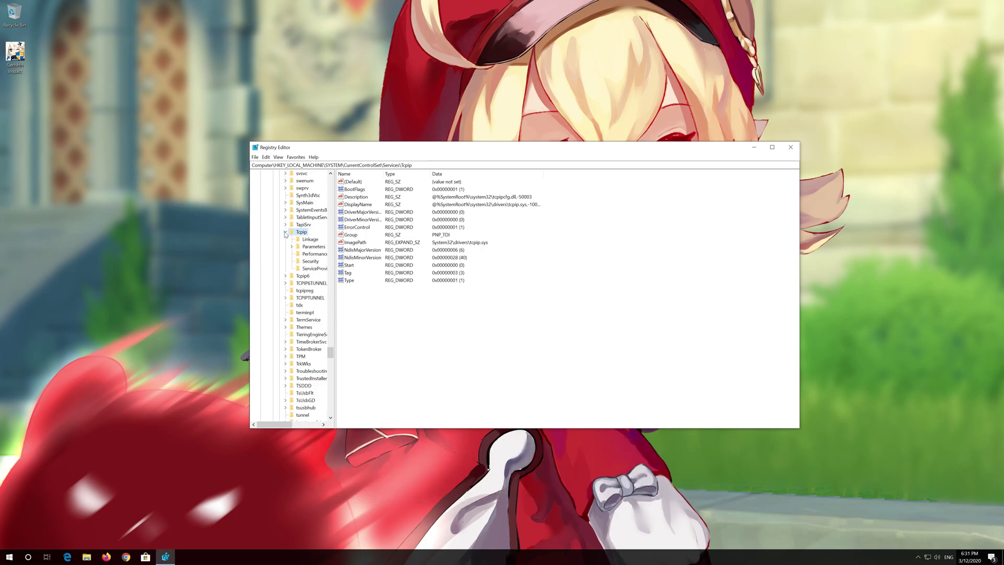
- Expand Parameters > Interfaces and select the interface holding DhcpIPAddress 10.0.2.15
{"action": "left_click", "coordinate": [316, 247]}
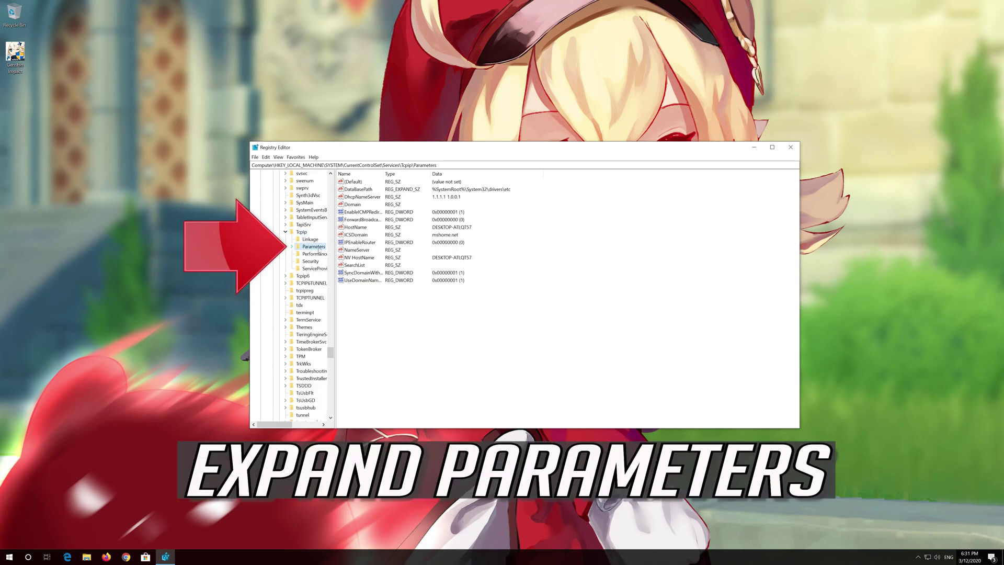
{"action": "left_click", "coordinate": [292, 246]}
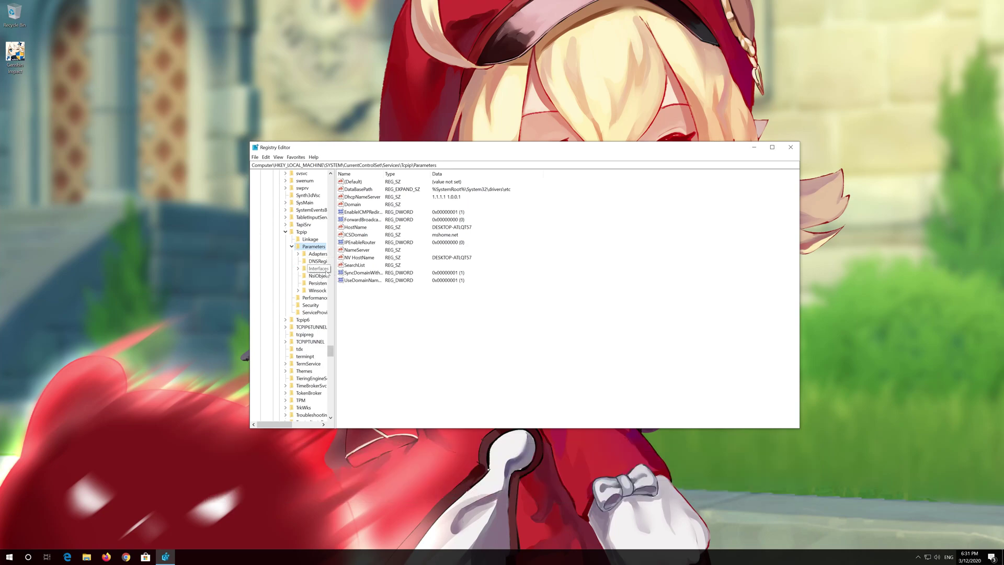
{"action": "left_click", "coordinate": [325, 271]}
{"action": "left_click", "coordinate": [298, 269]}
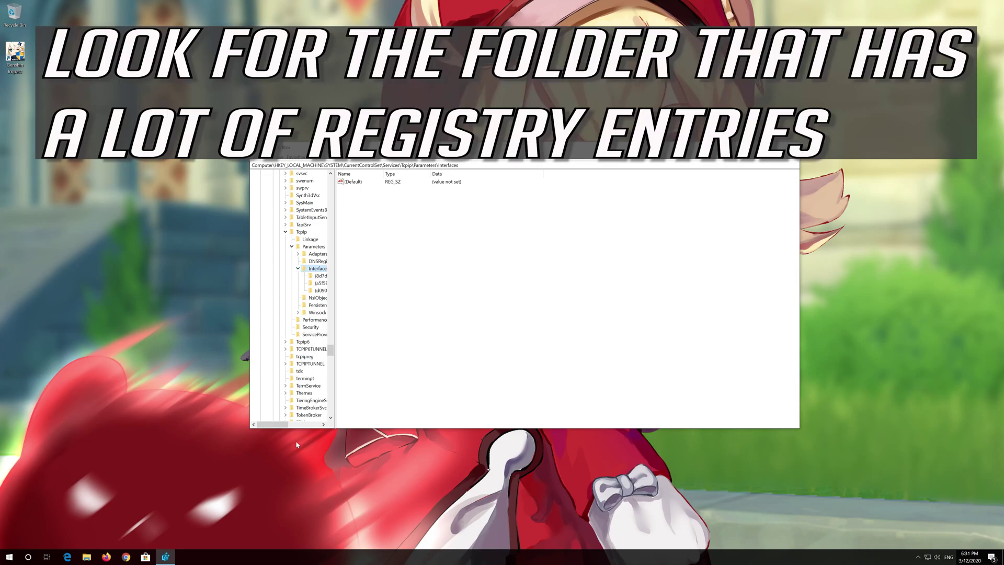
{"action": "left_click_drag", "start_coordinate": [280, 424], "coordinate": [300, 429]}
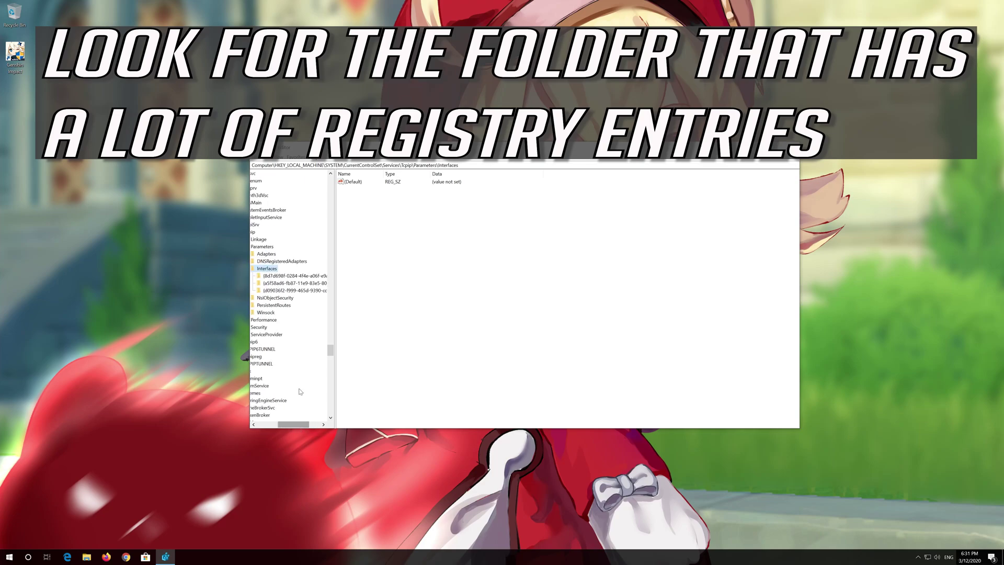
{"action": "left_click", "coordinate": [299, 277]}
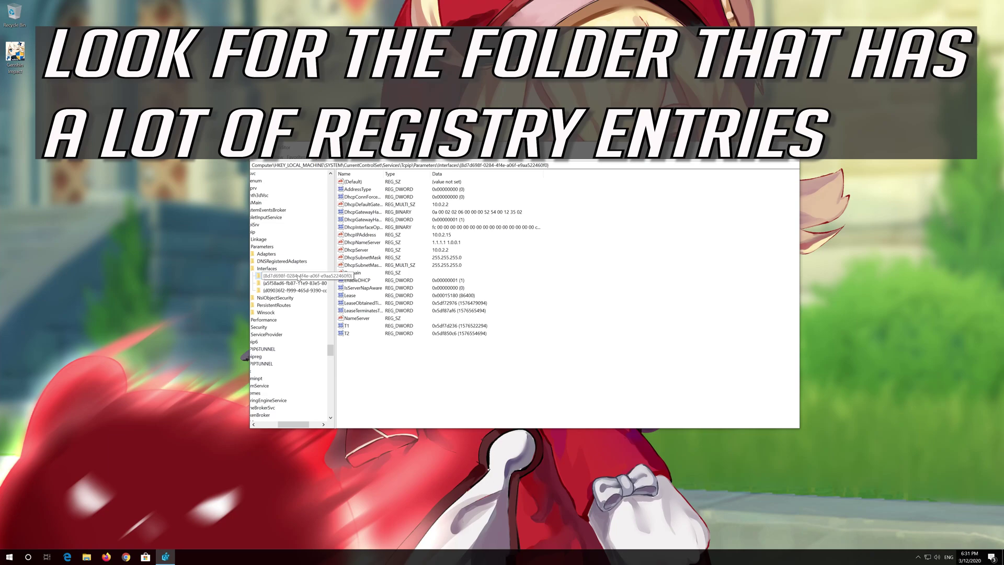
{"action": "key", "text": "Down"}
{"action": "key", "text": "Down"}
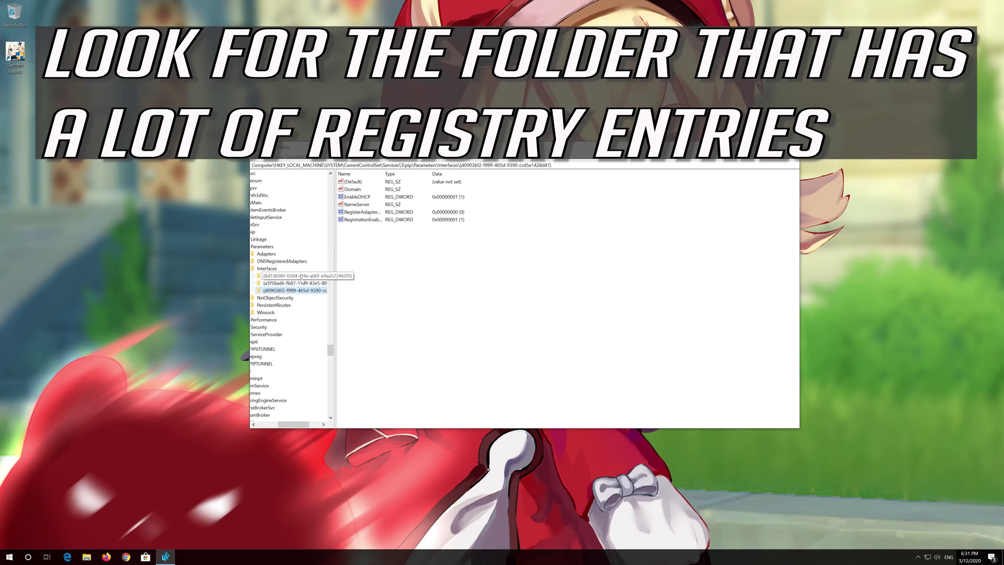
{"action": "left_click", "coordinate": [302, 277]}
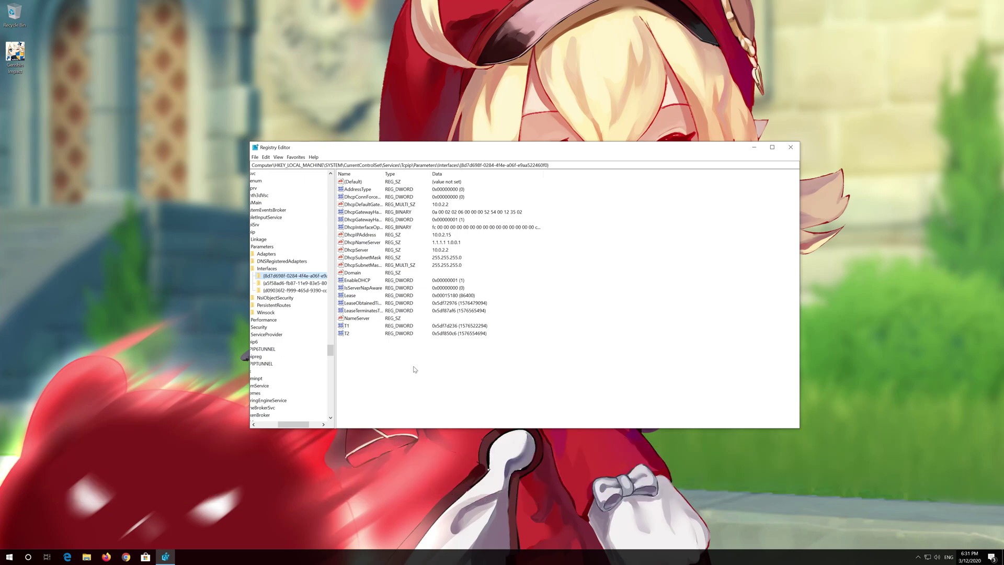
- Add a new DWORD (32-bit) value named TCPackFrequency
{"action": "right_click", "coordinate": [415, 369]}
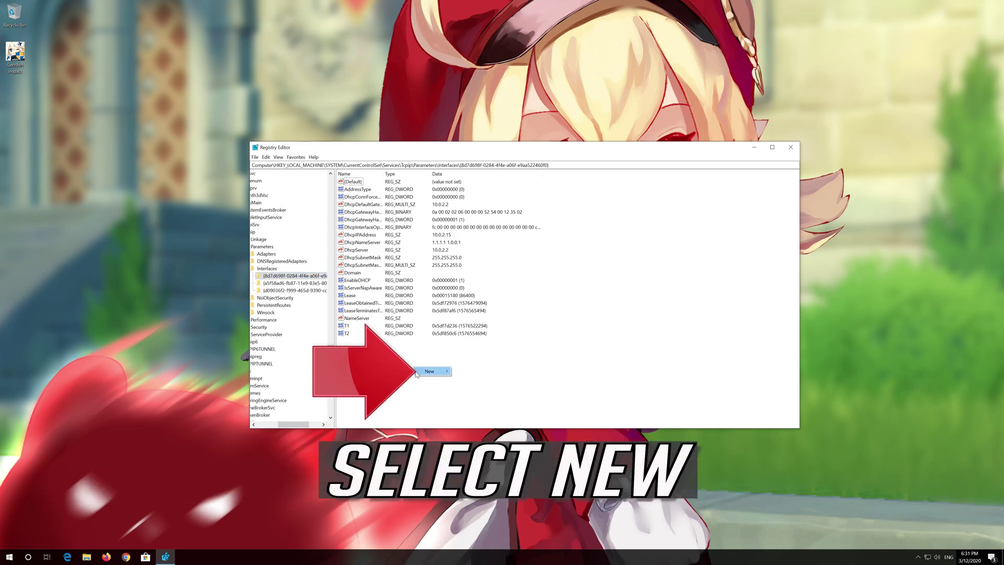
{"action": "mouse_move", "coordinate": [430, 372]}
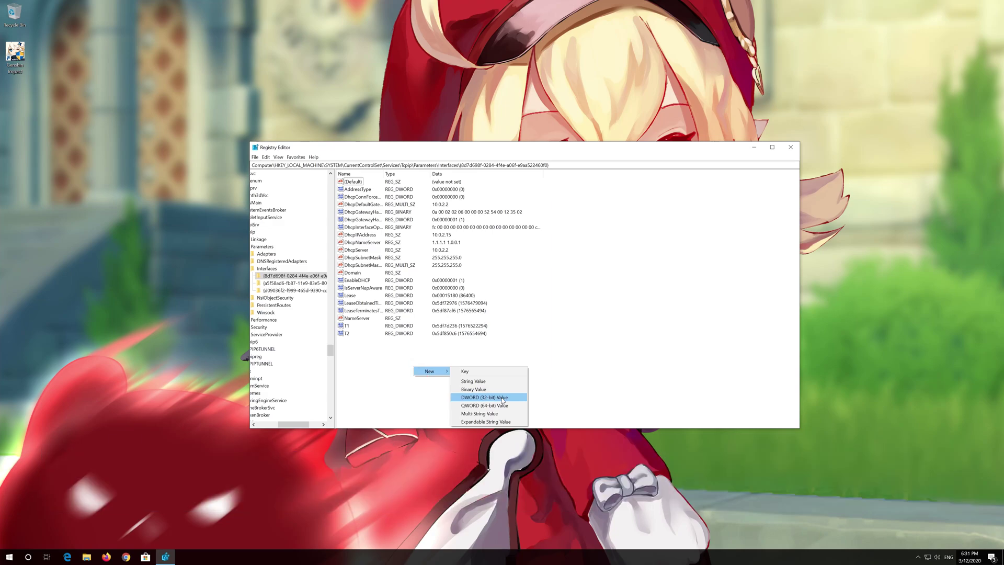
{"action": "left_click", "coordinate": [502, 398]}
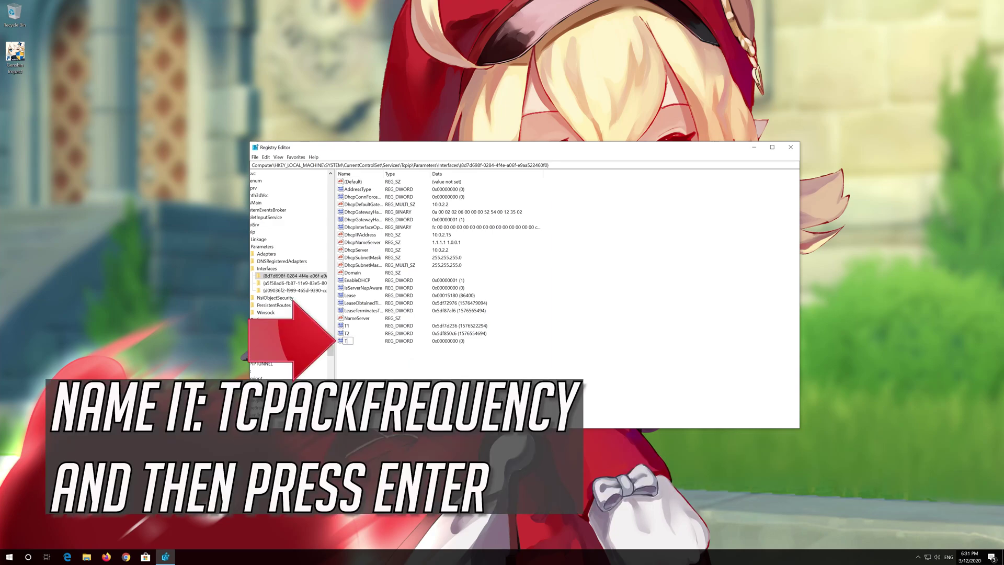
{"action": "type", "text": "PackFrequency"}
{"action": "key", "text": "Return"}
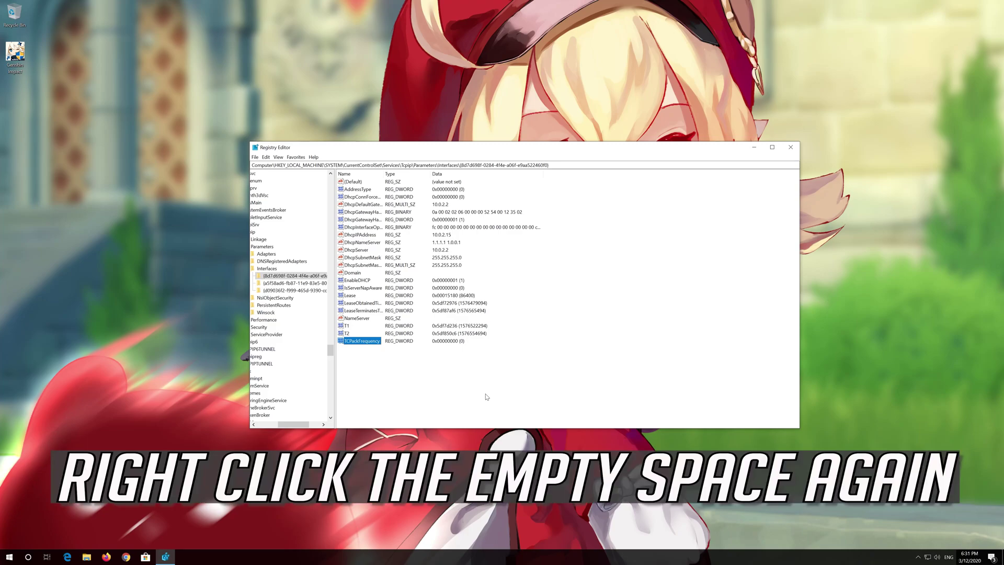
- Add a second DWORD (32-bit) value named TCPNoDelay
{"action": "right_click", "coordinate": [485, 393]}
{"action": "left_click", "coordinate": [501, 399]}
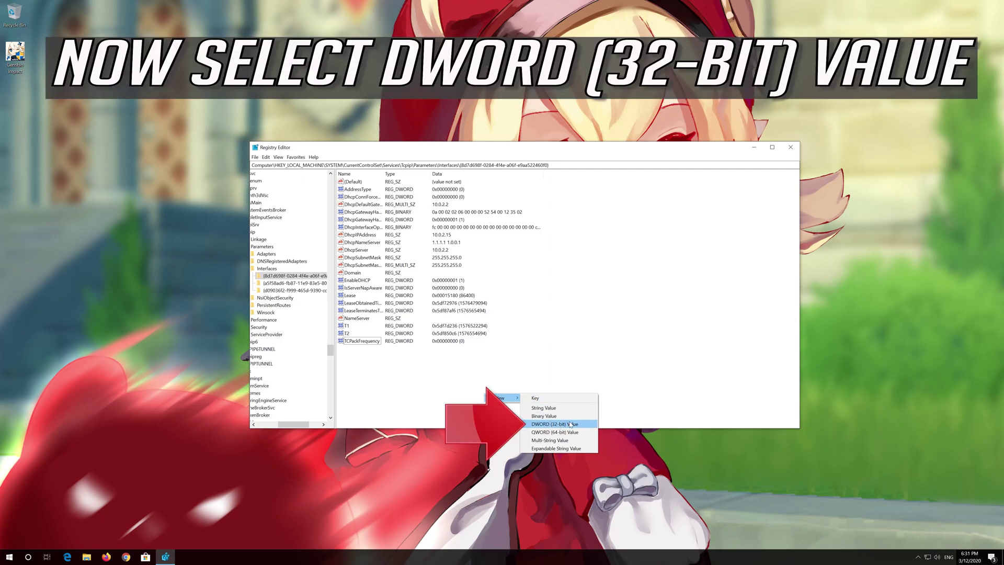
{"action": "left_click", "coordinate": [554, 424]}
{"action": "type", "text": "TCPNoD"}
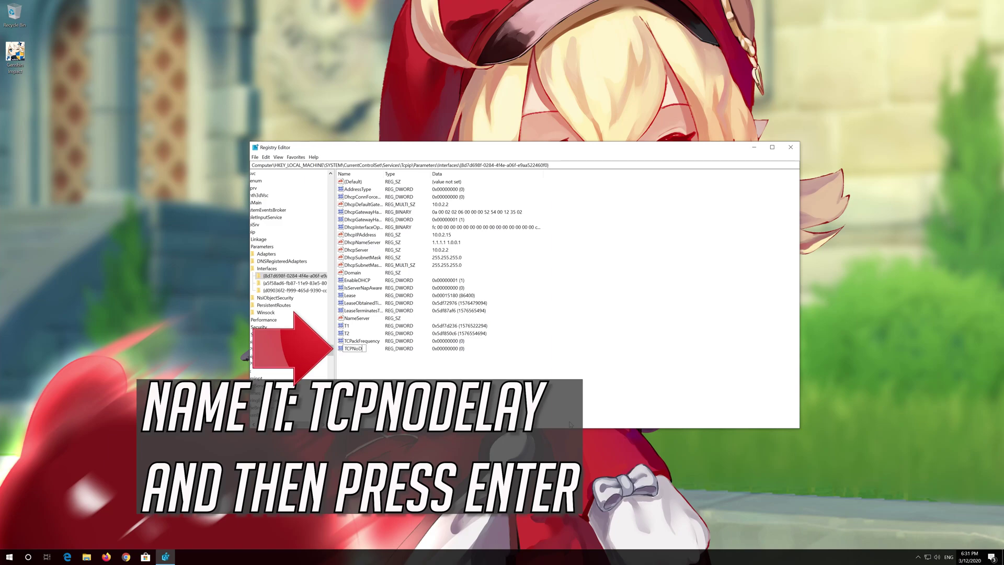
{"action": "type", "text": "elay"}
{"action": "key", "text": "Return"}
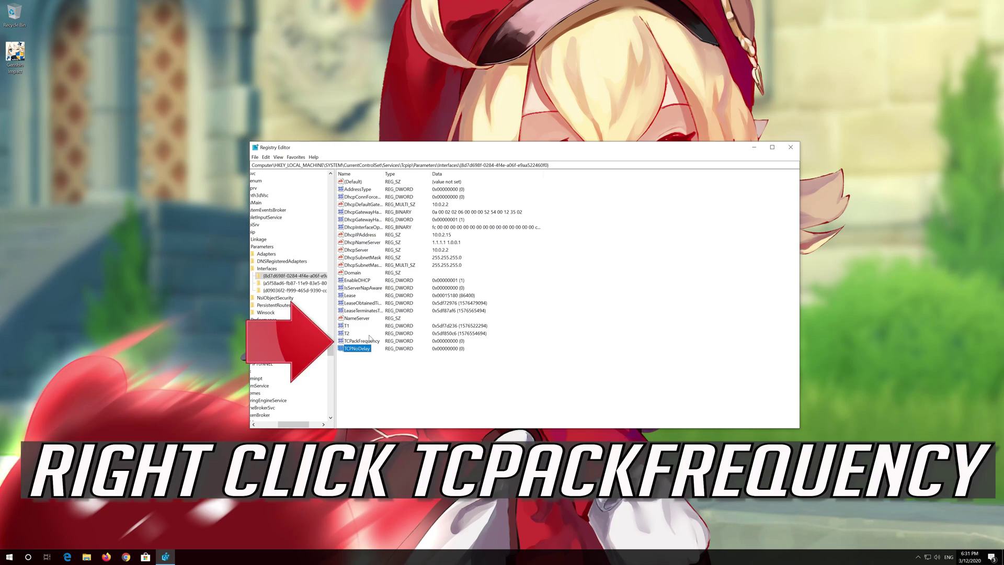
- Set TCPackFrequency's value data to 1
{"action": "left_click", "coordinate": [369, 341]}
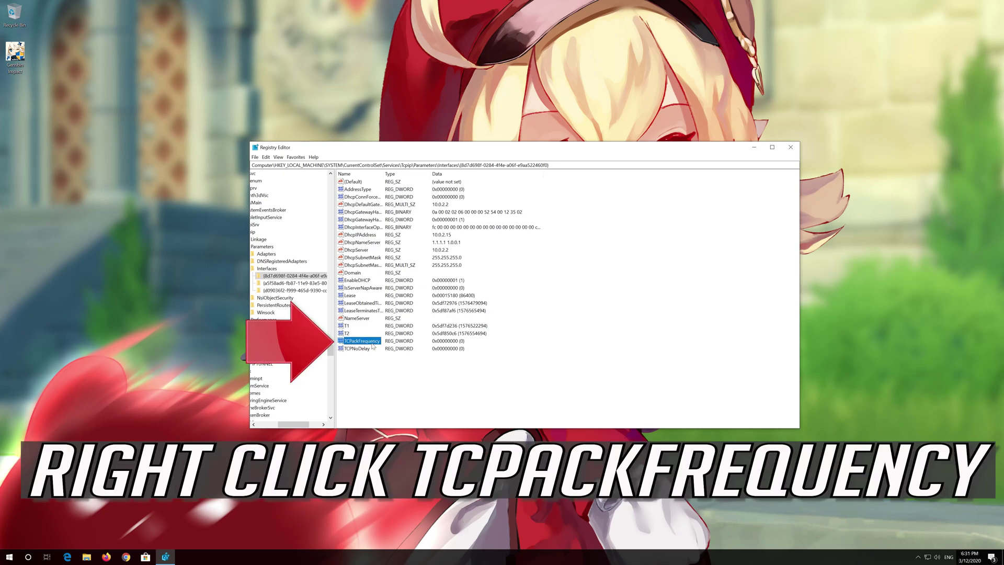
{"action": "right_click", "coordinate": [378, 344]}
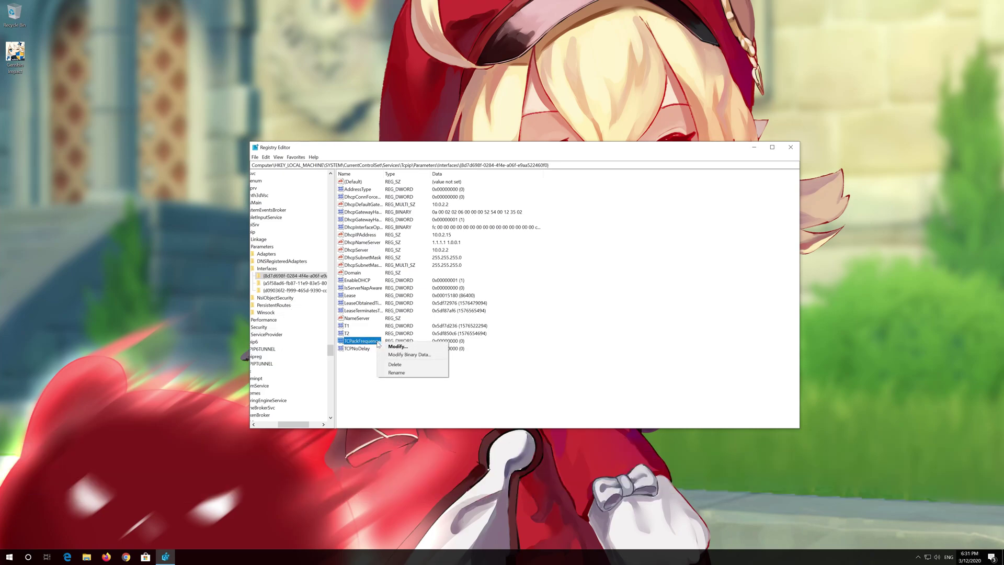
{"action": "left_click", "coordinate": [422, 348]}
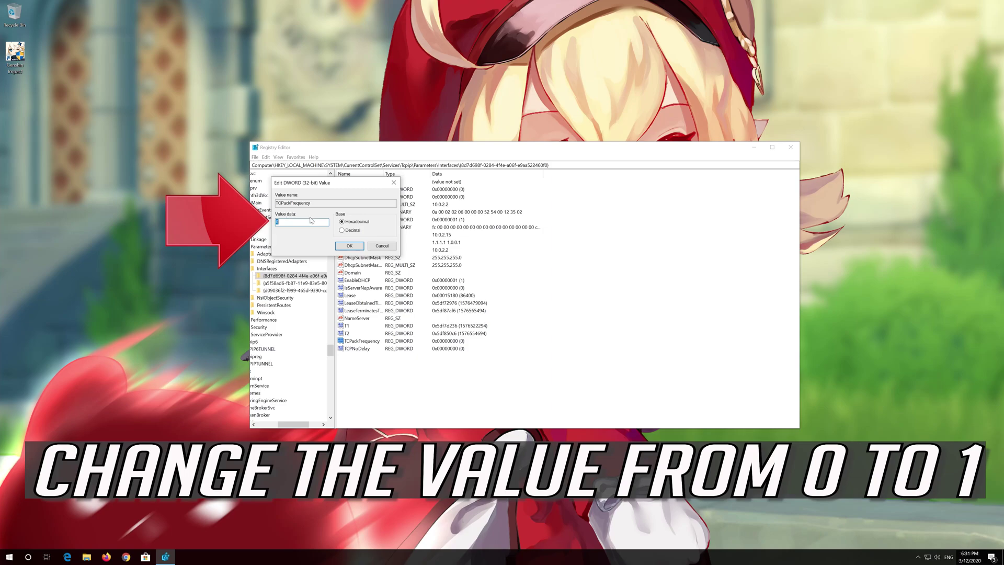
{"action": "type", "text": "1"}
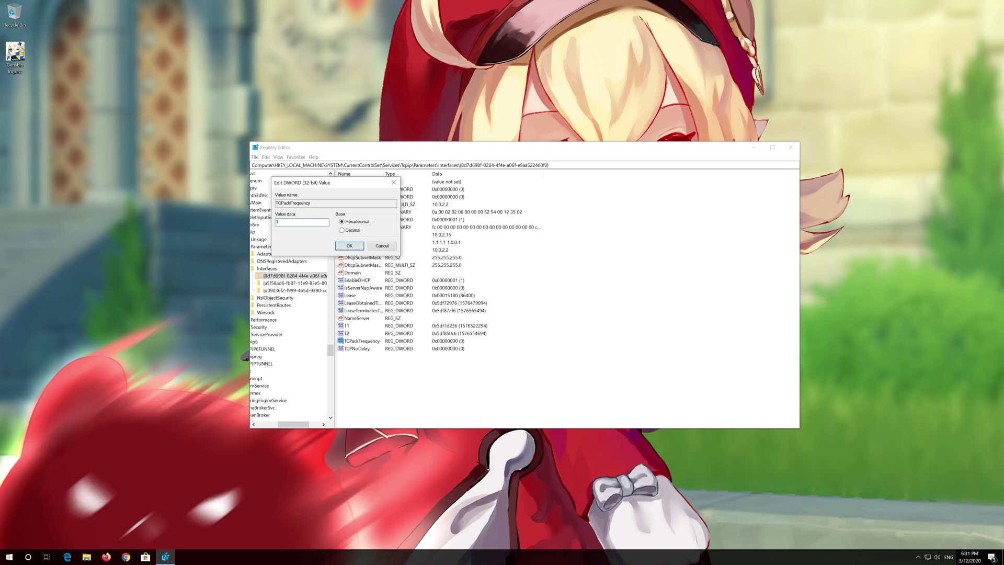
{"action": "left_click", "coordinate": [349, 244]}
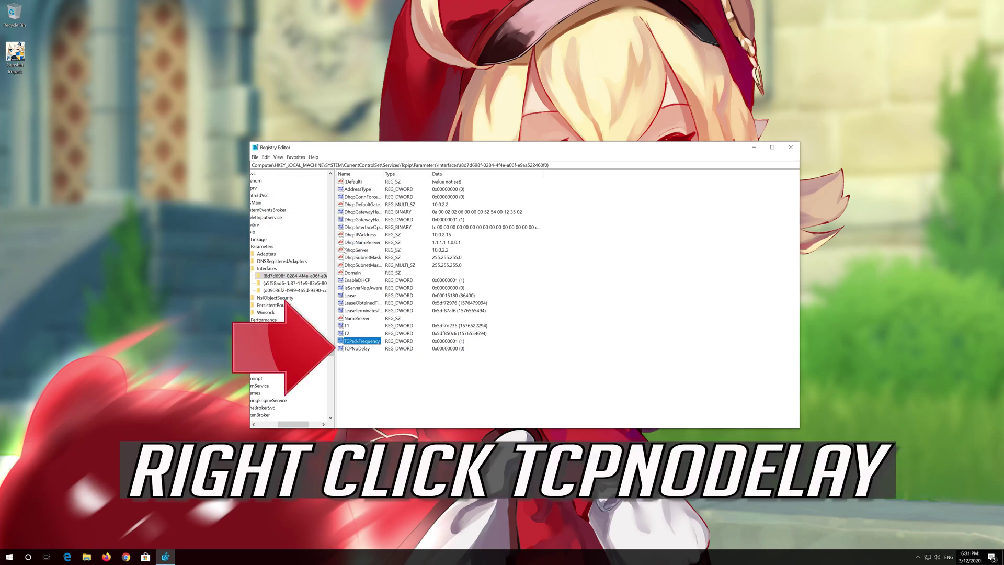
- Set TCPNoDelay's value data to 1
{"action": "right_click", "coordinate": [358, 348]}
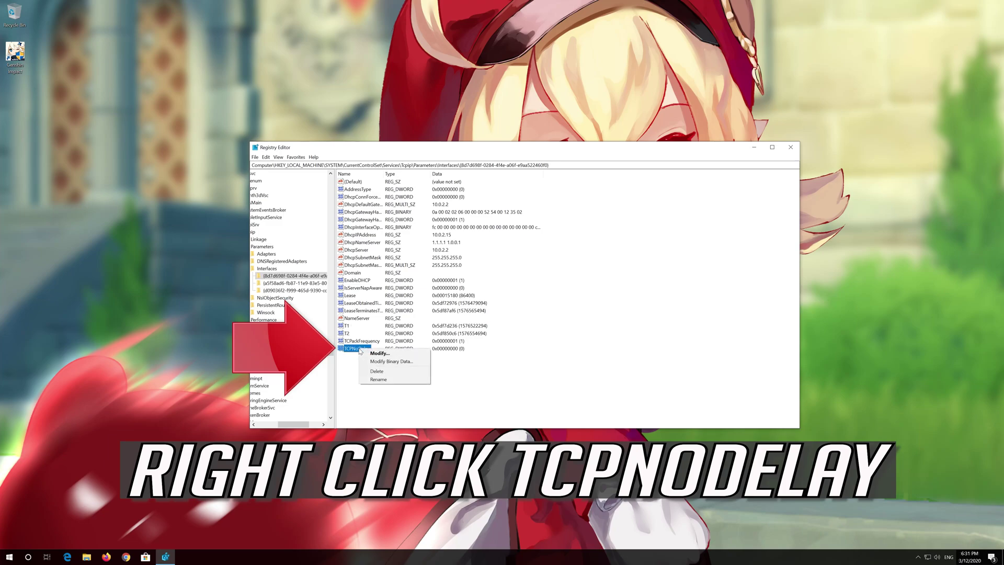
{"action": "left_click", "coordinate": [390, 354]}
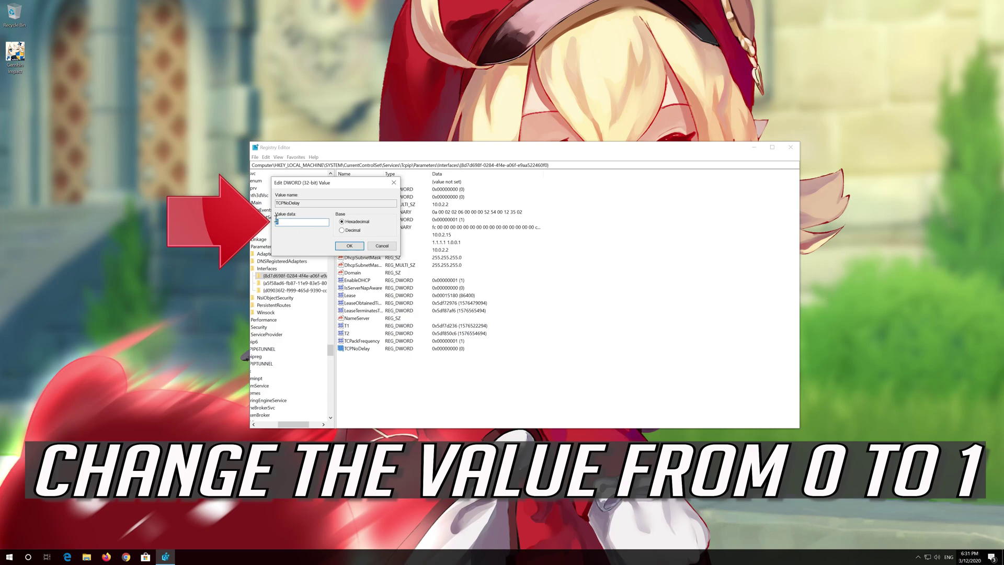
{"action": "type", "text": "1"}
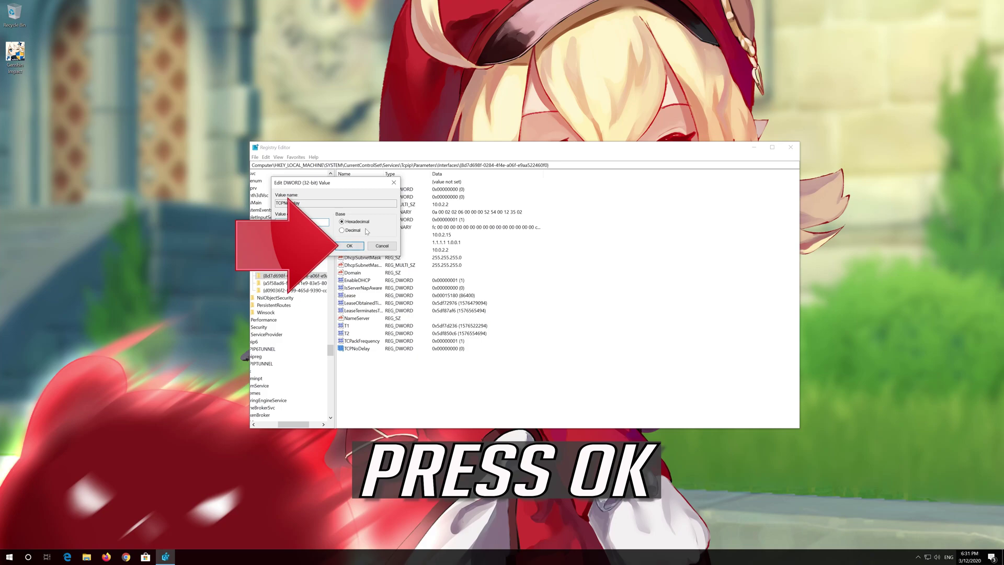
{"action": "left_click", "coordinate": [348, 246]}
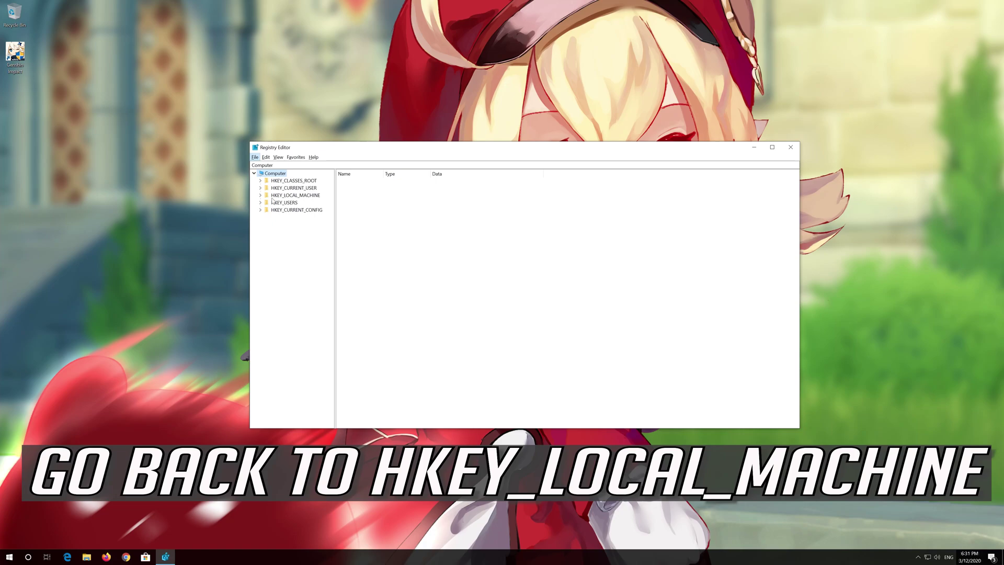
- Re-expand HKEY_LOCAL_MACHINE > SOFTWARE > Microsoft in the key tree
{"action": "left_click", "coordinate": [274, 196]}
{"action": "left_click", "coordinate": [259, 195]}
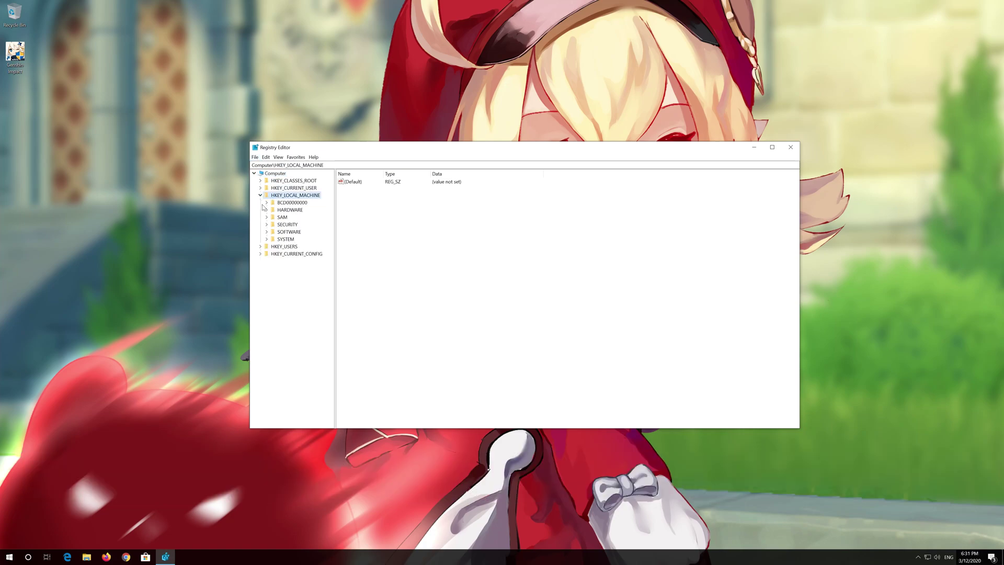
{"action": "left_click", "coordinate": [276, 233]}
{"action": "left_click", "coordinate": [266, 232]}
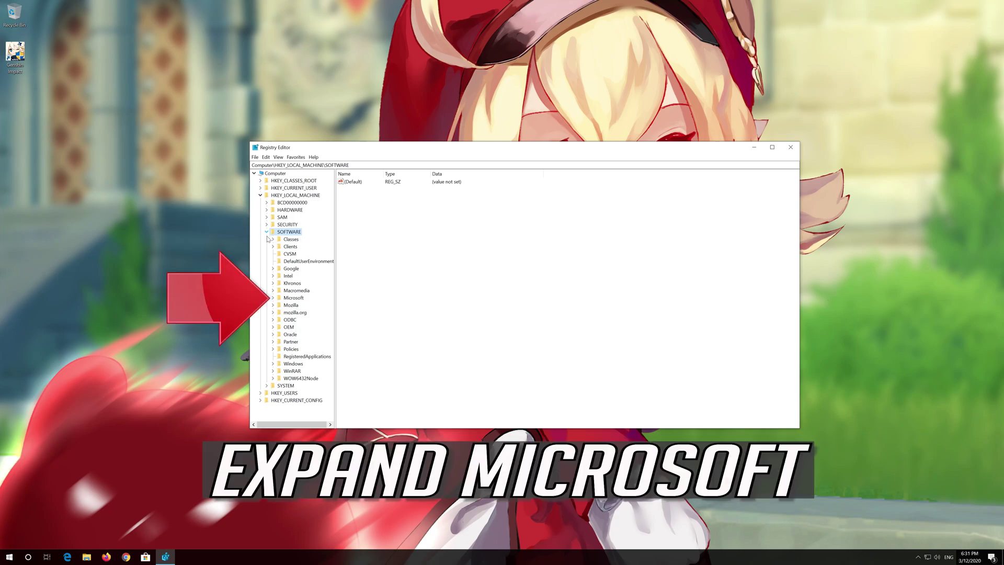
{"action": "left_click", "coordinate": [273, 298]}
{"action": "left_click", "coordinate": [272, 298]}
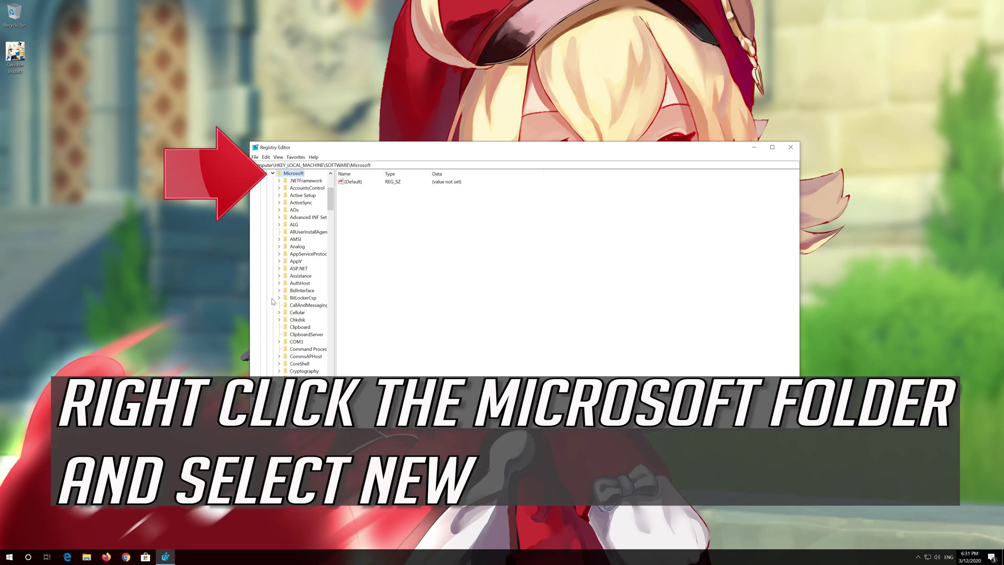
- Create a new key named MSMQ under Microsoft and open its value list
{"action": "right_click", "coordinate": [297, 174]}
{"action": "mouse_move", "coordinate": [325, 187]}
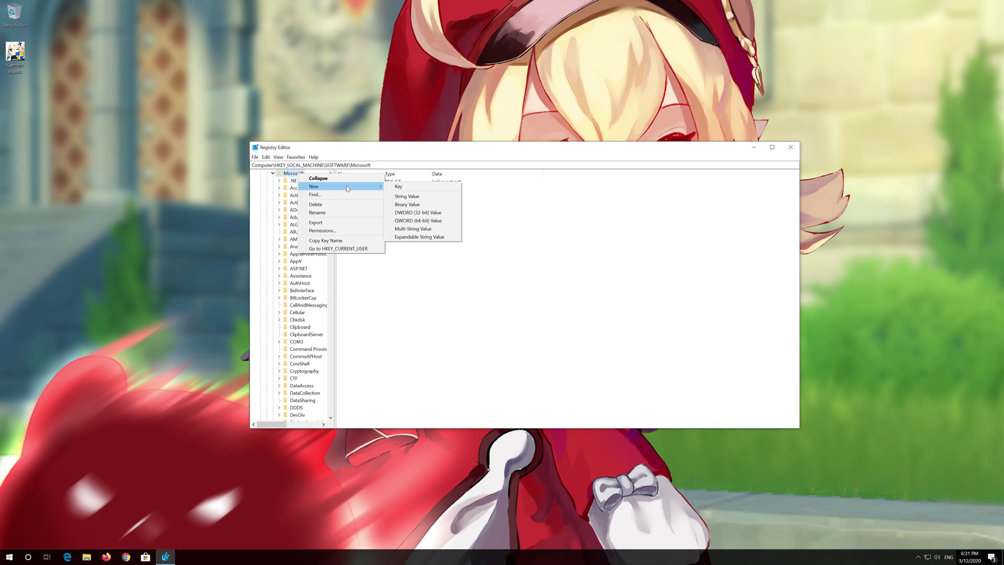
{"action": "left_click", "coordinate": [411, 187]}
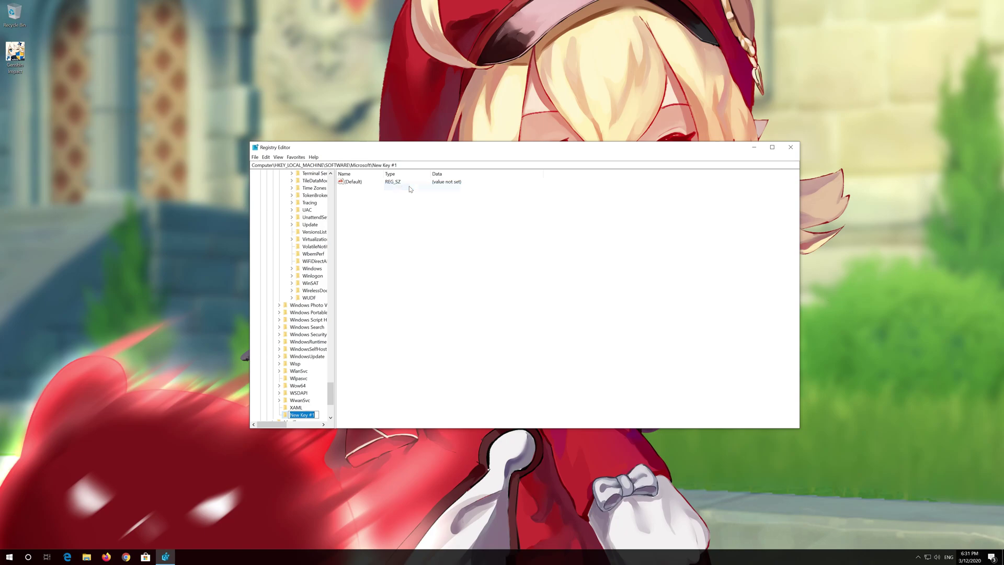
{"action": "type", "text": "MSMQ"}
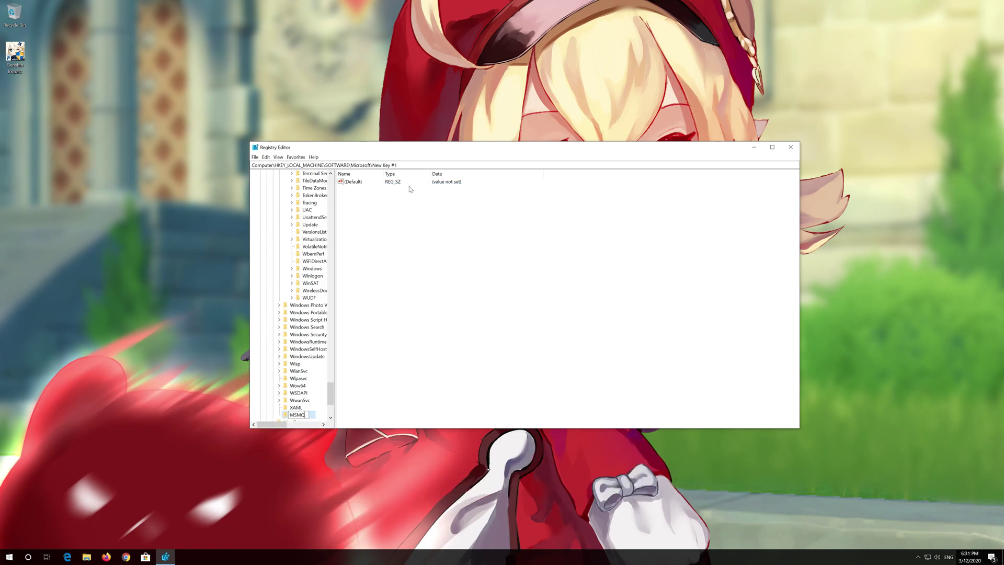
{"action": "key", "text": "Return"}
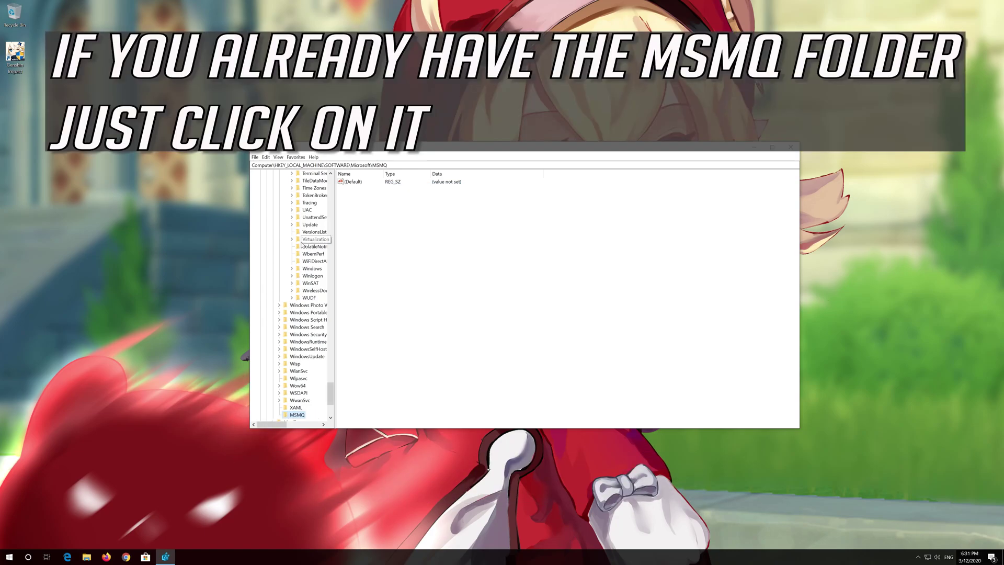
{"action": "scroll", "coordinate": [302, 244], "scroll_direction": "down", "scroll_amount": 3}
{"action": "scroll", "coordinate": [301, 245], "scroll_direction": "down", "scroll_amount": 2}
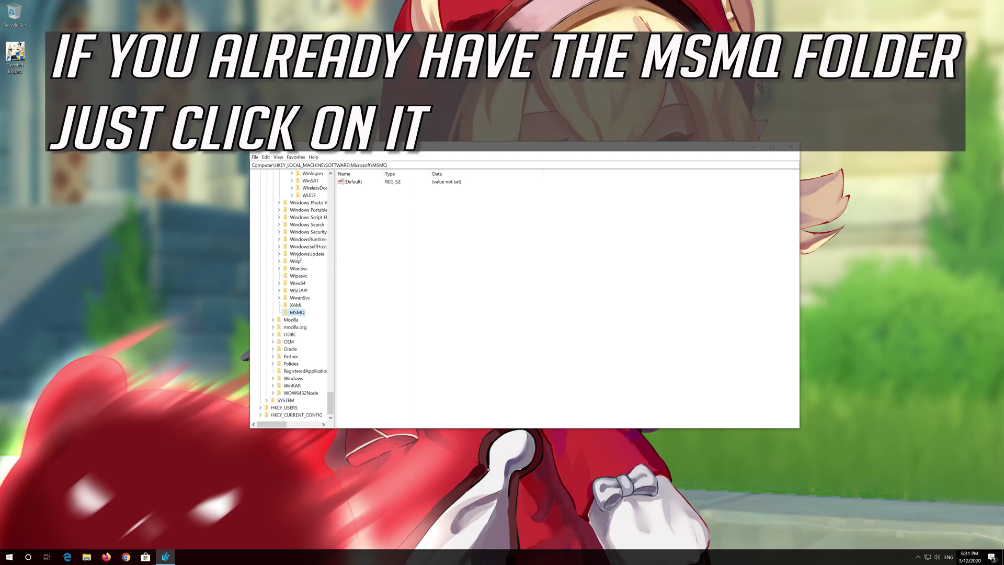
{"action": "left_click", "coordinate": [345, 238]}
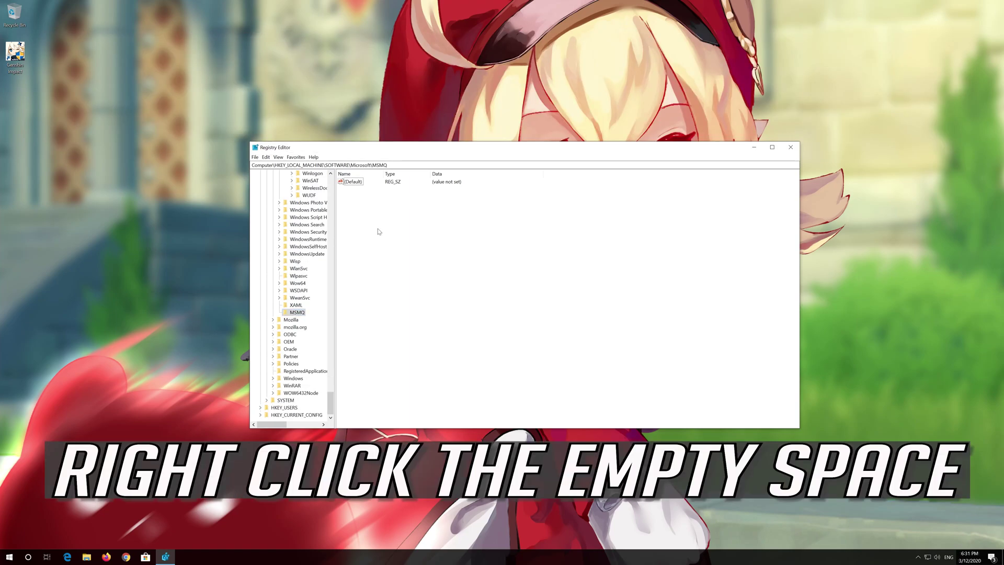
- Create a new DWORD (32-bit) value named TCPNoDelay in the MSMQ key
{"action": "right_click", "coordinate": [421, 221]}
{"action": "mouse_move", "coordinate": [433, 225]}
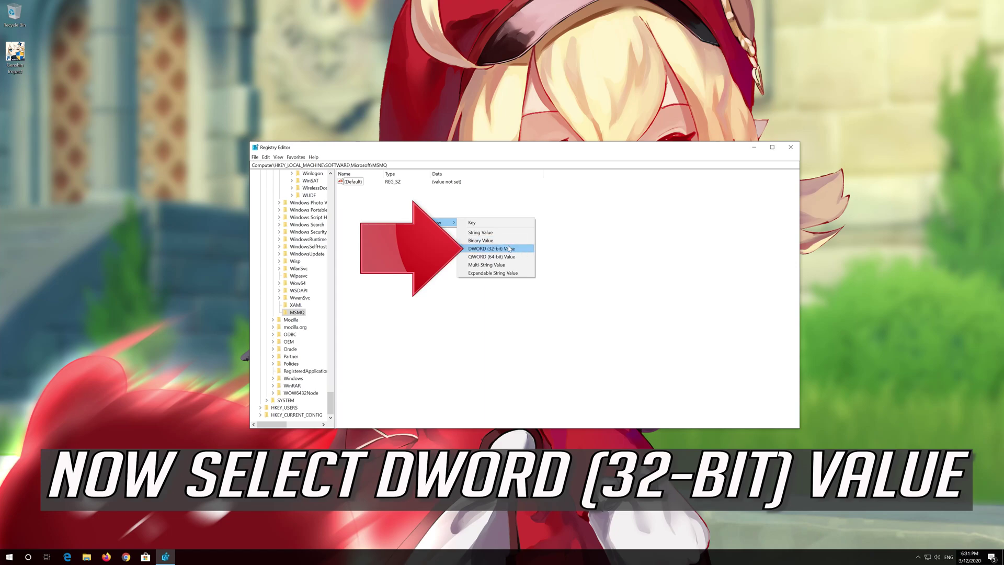
{"action": "left_click", "coordinate": [510, 249]}
{"action": "type", "text": "T"}
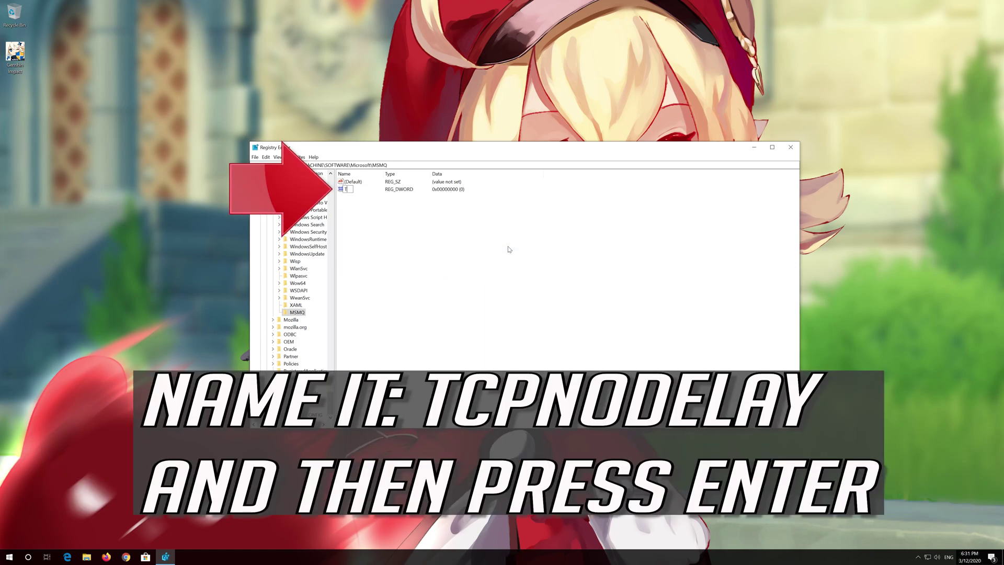
{"action": "type", "text": "CPNoDelay"}
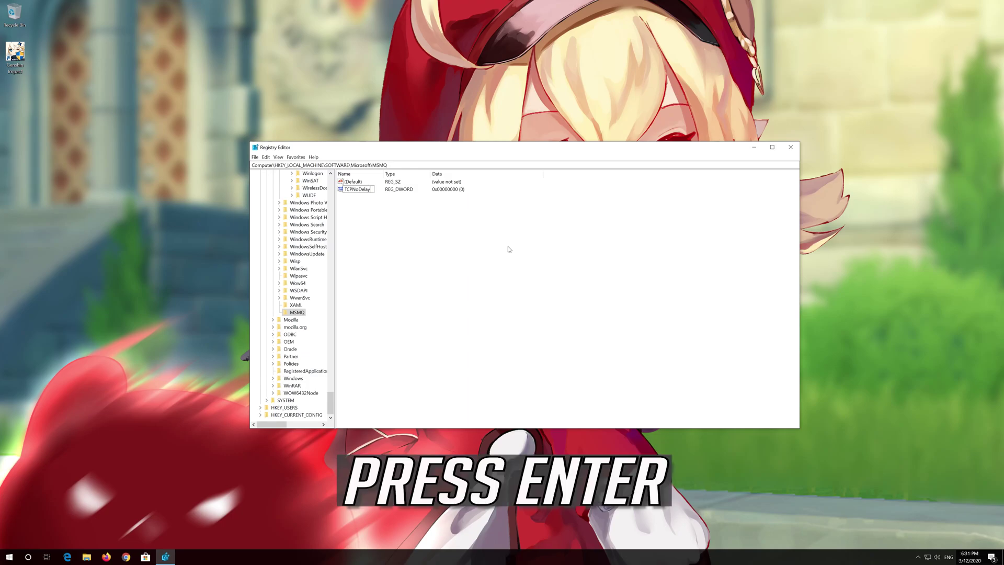
{"action": "key", "text": "Return"}
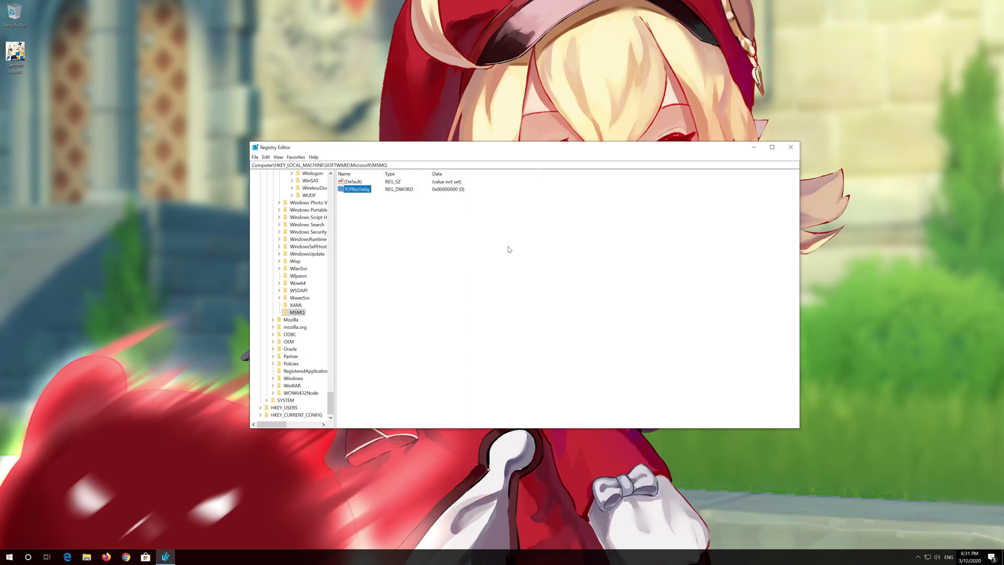
- Set the TCPNoDelay value's data to 1
{"action": "right_click", "coordinate": [366, 192]}
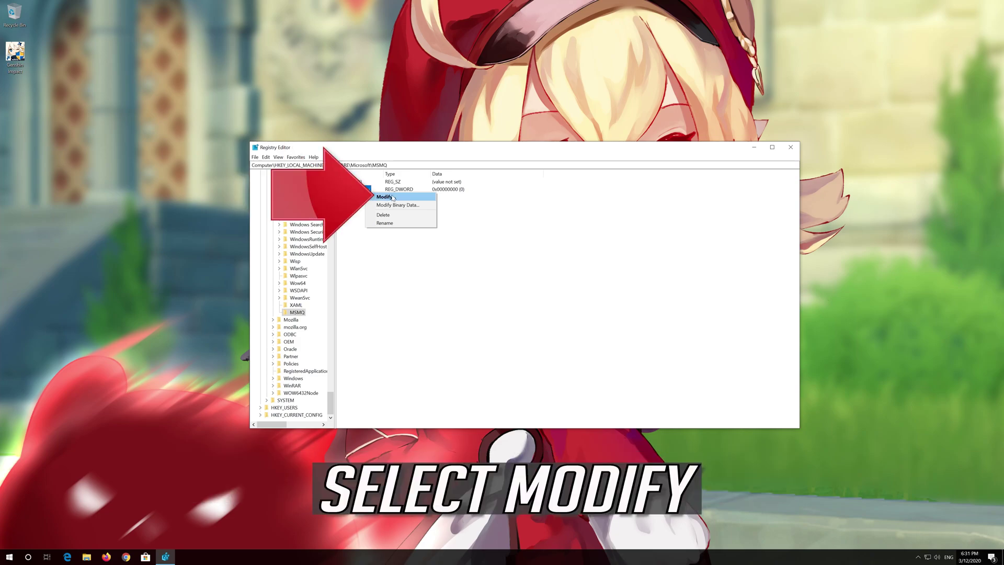
{"action": "left_click", "coordinate": [421, 199]}
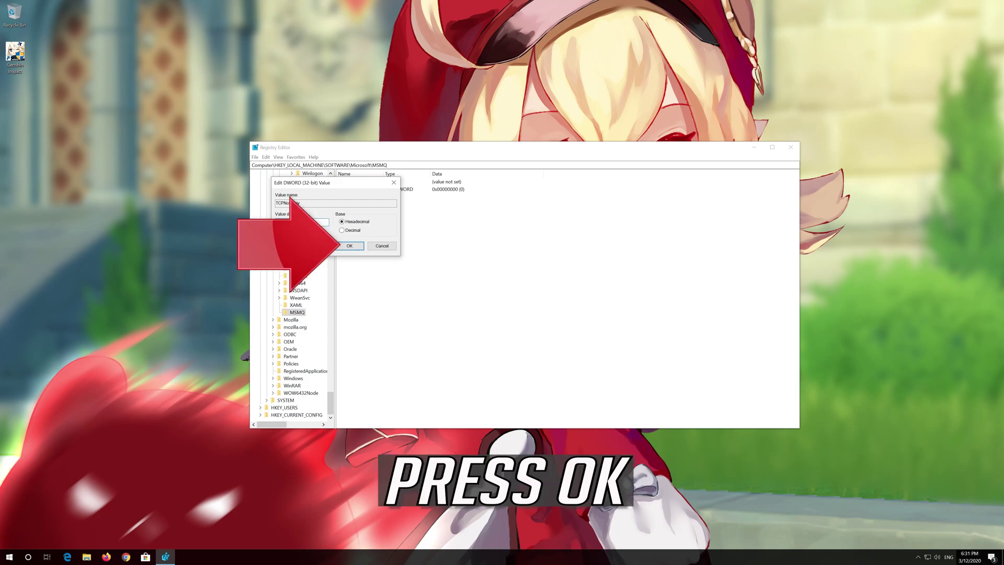
{"action": "left_click", "coordinate": [350, 246]}
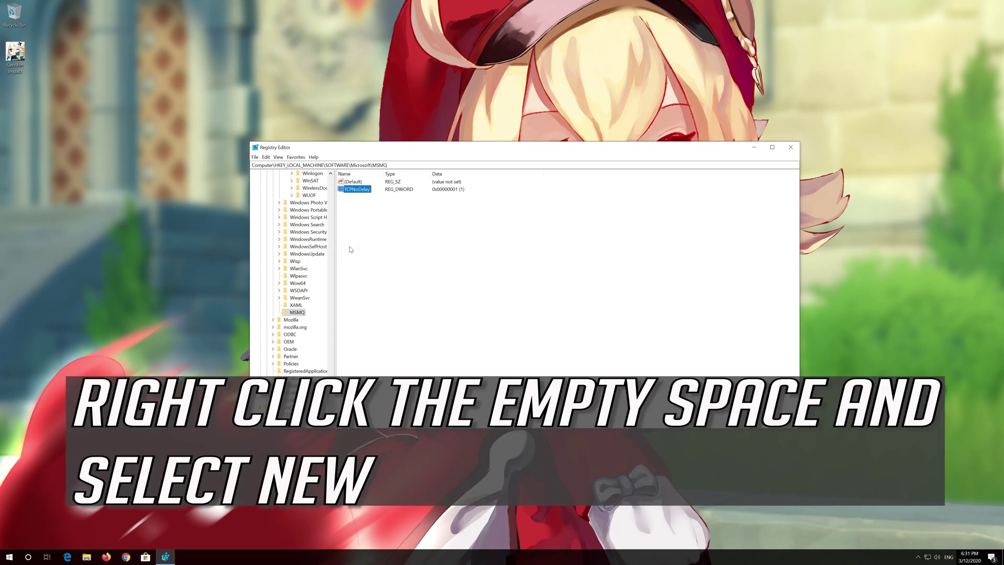
{"action": "right_click", "coordinate": [404, 225]}
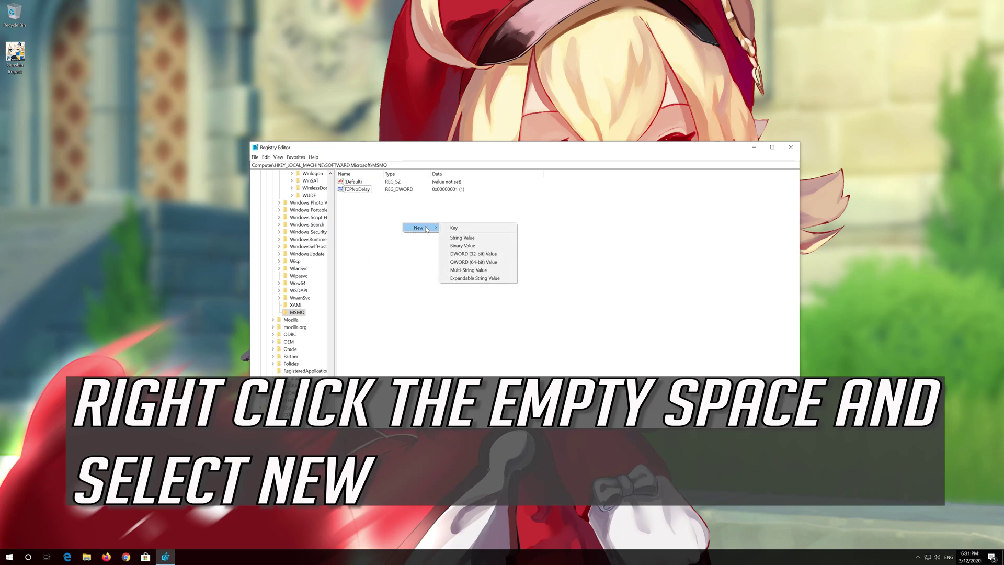
- Add a new subkey named Parameters under MSMQ
{"action": "mouse_move", "coordinate": [417, 229]}
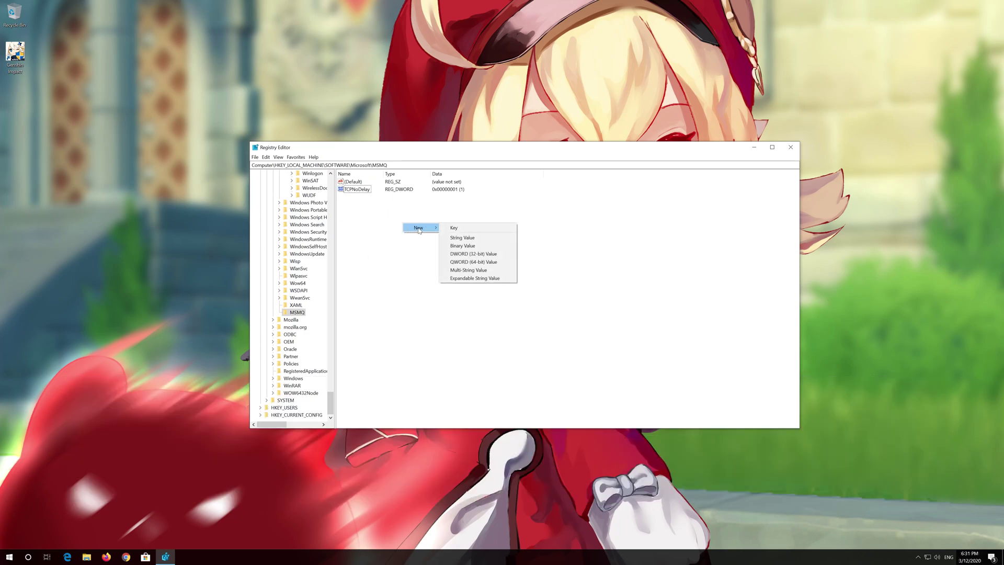
{"action": "left_click", "coordinate": [468, 229]}
{"action": "type", "text": "Par"}
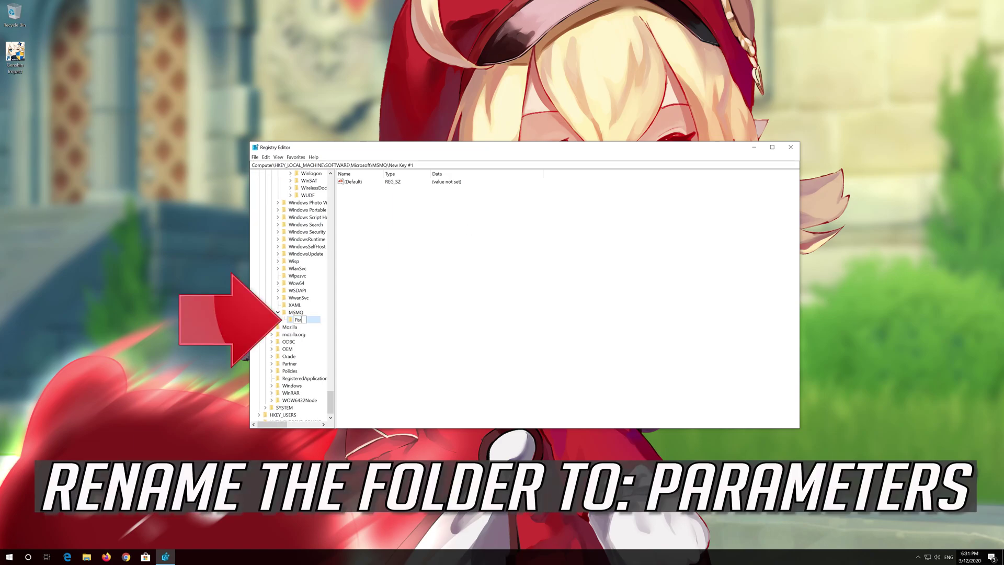
{"action": "type", "text": "ameters"}
{"action": "key", "text": "Return"}
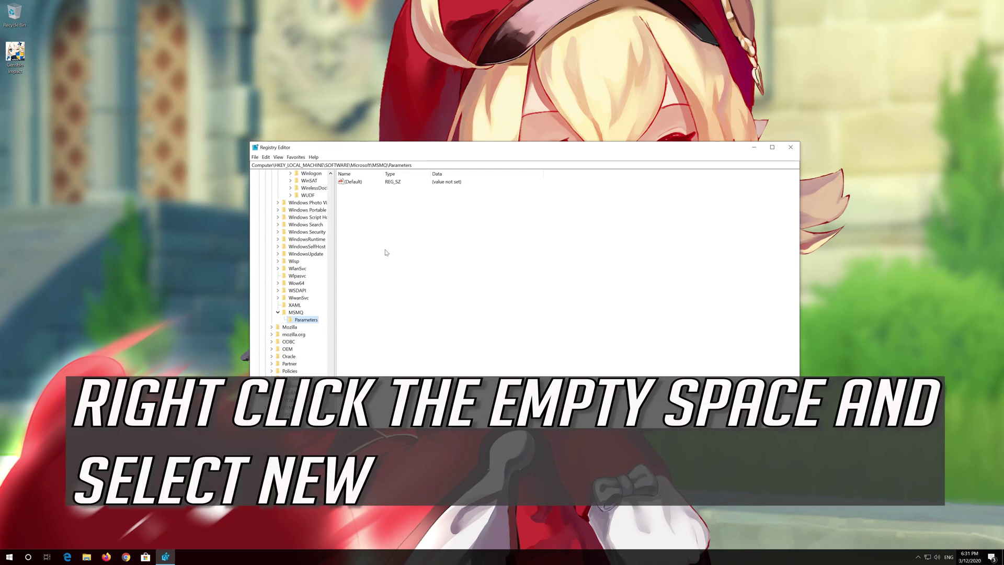
- Create a new DWORD (32-bit) value named TCPNoDelay in MSMQ\Parameters
{"action": "right_click", "coordinate": [409, 210]}
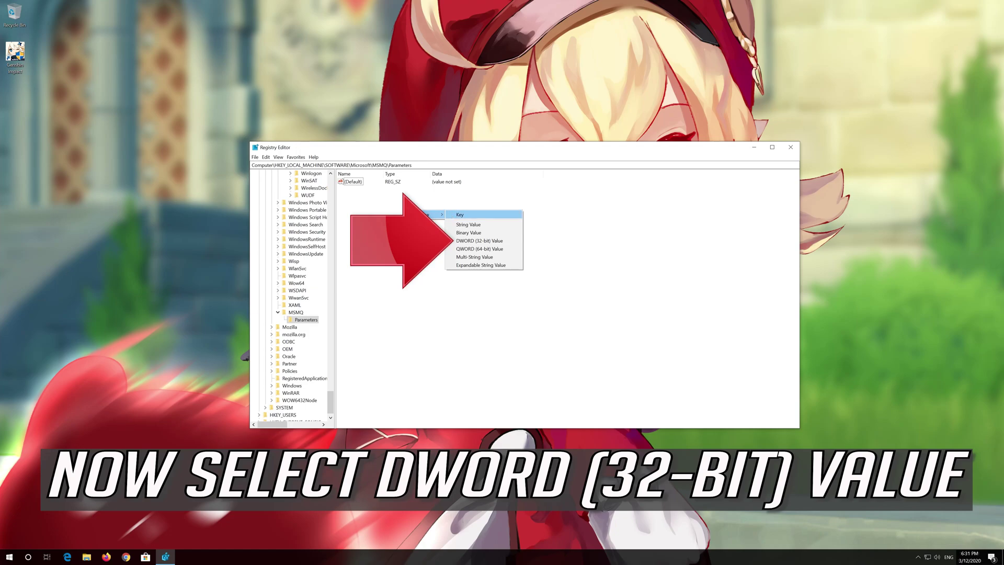
{"action": "left_click", "coordinate": [498, 241]}
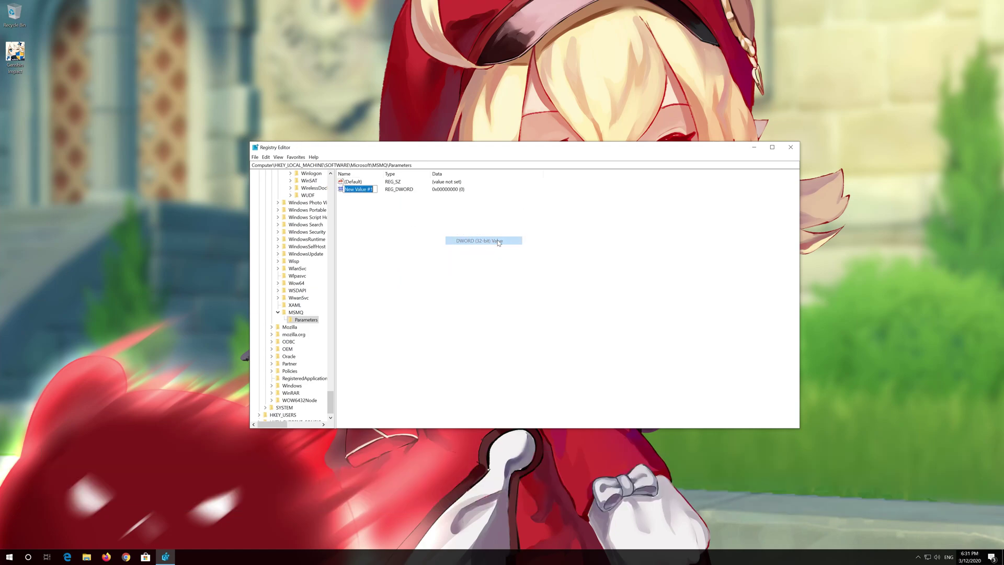
{"action": "type", "text": "T"}
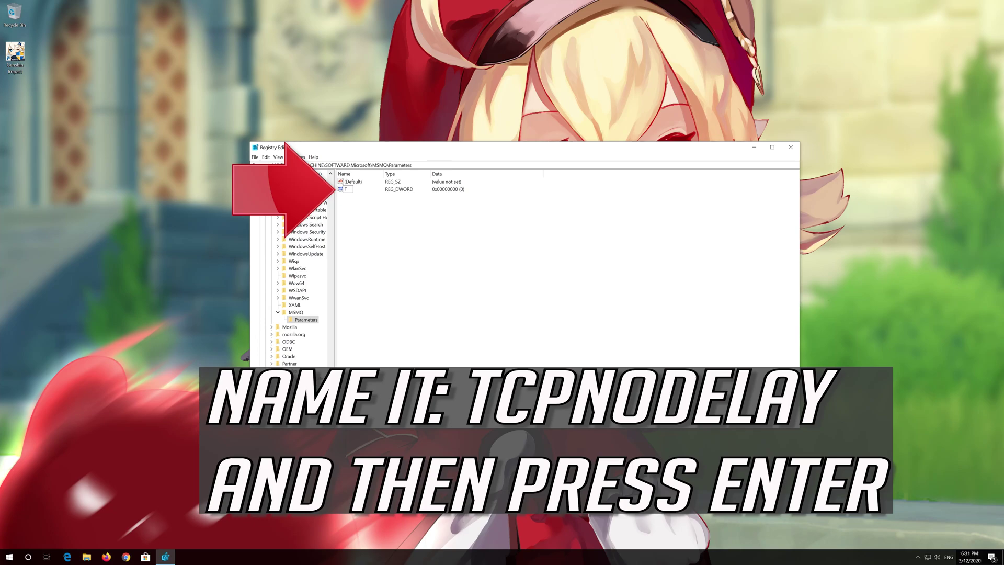
{"action": "type", "text": "CPNoDelay"}
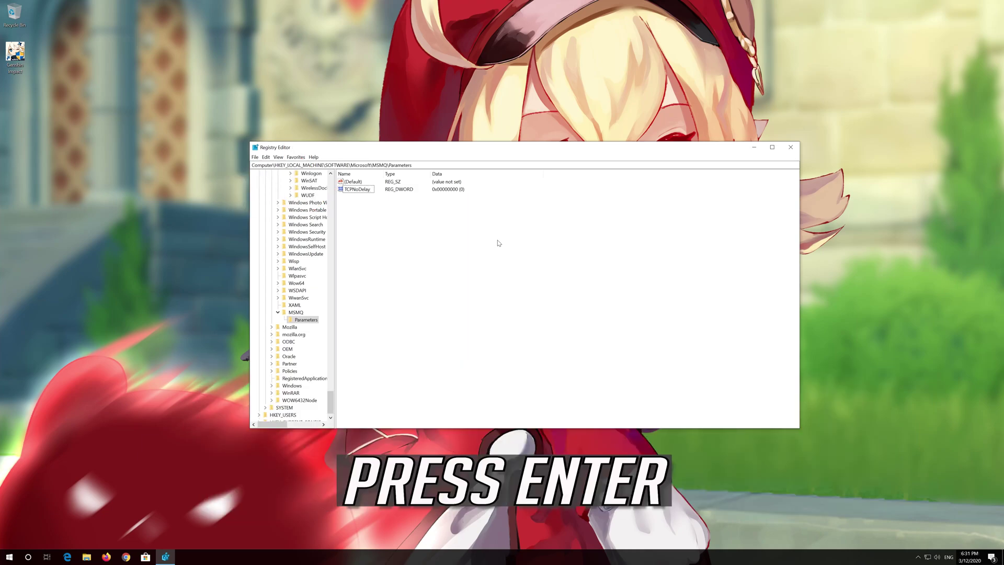
{"action": "key", "text": "Return"}
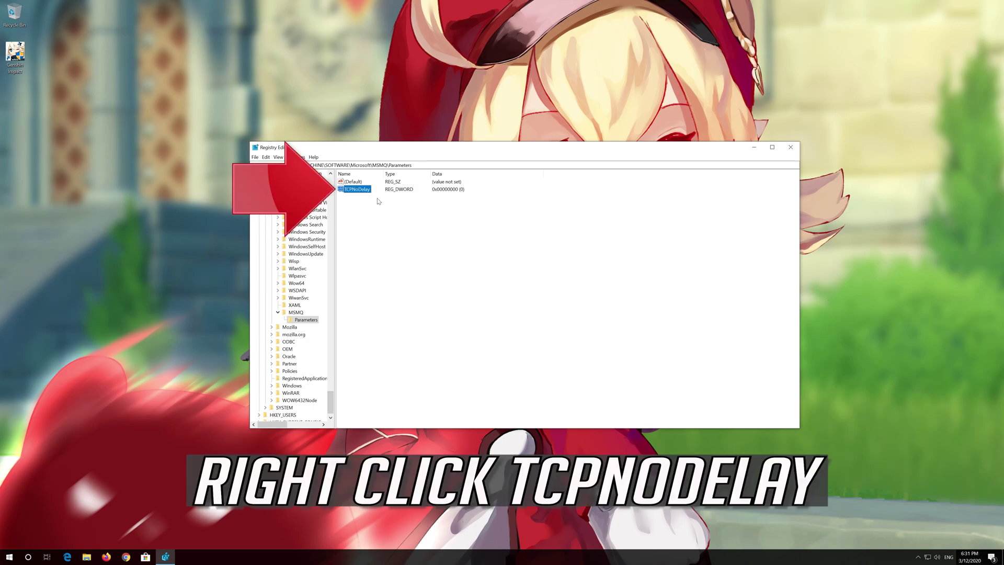
- Change the new TCPNoDelay value's data to 1
{"action": "right_click", "coordinate": [361, 189]}
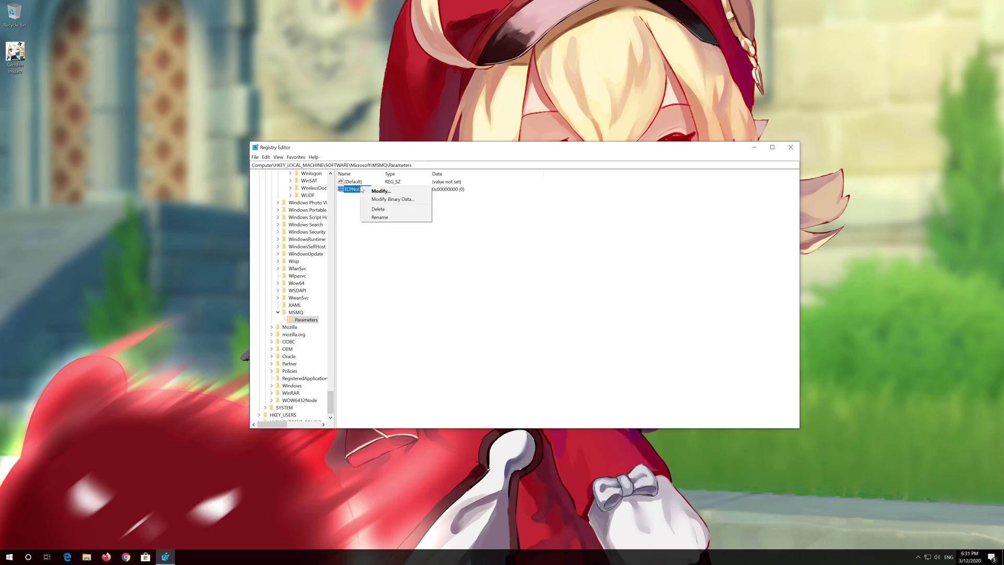
{"action": "left_click", "coordinate": [399, 191]}
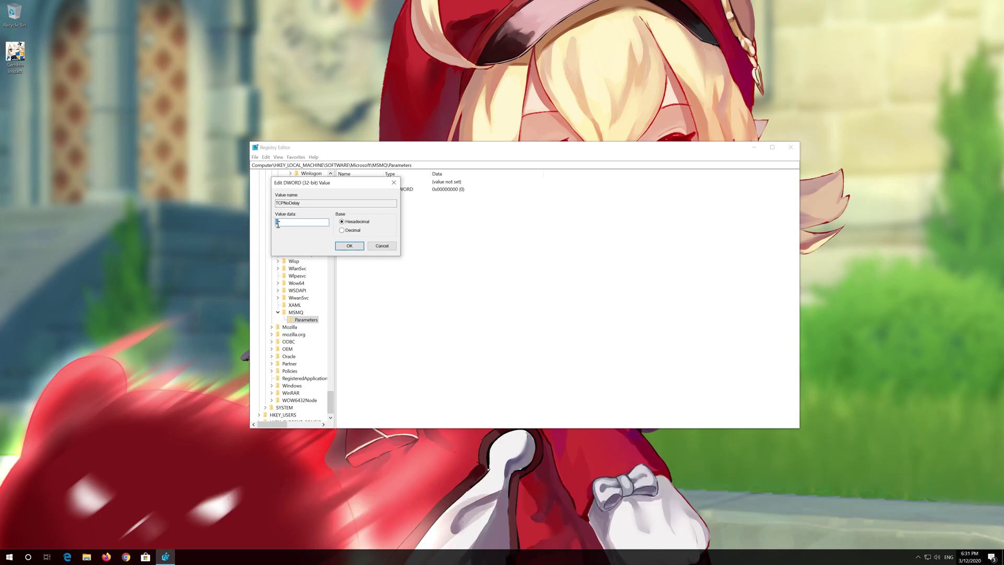
{"action": "type", "text": "1"}
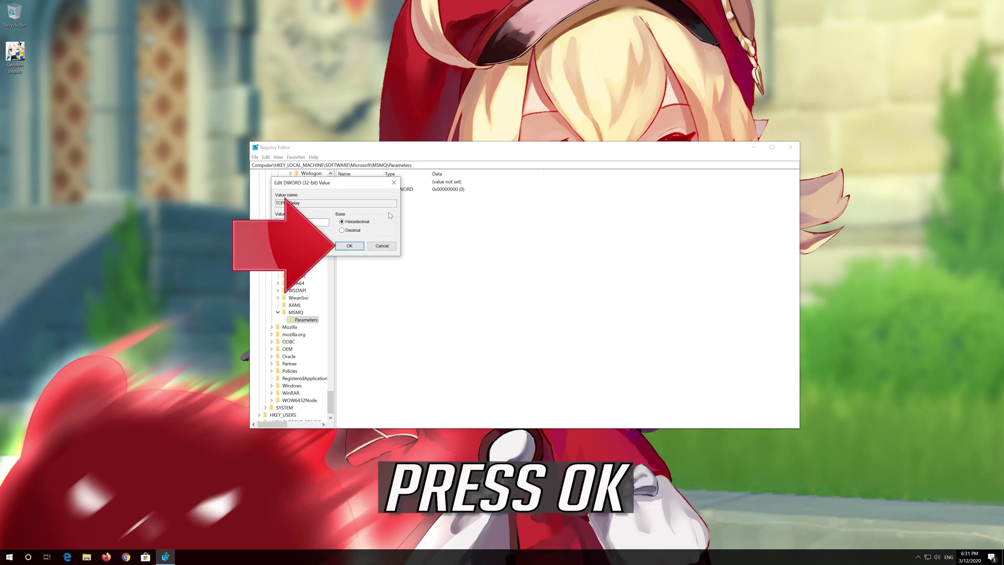
{"action": "left_click", "coordinate": [350, 247]}
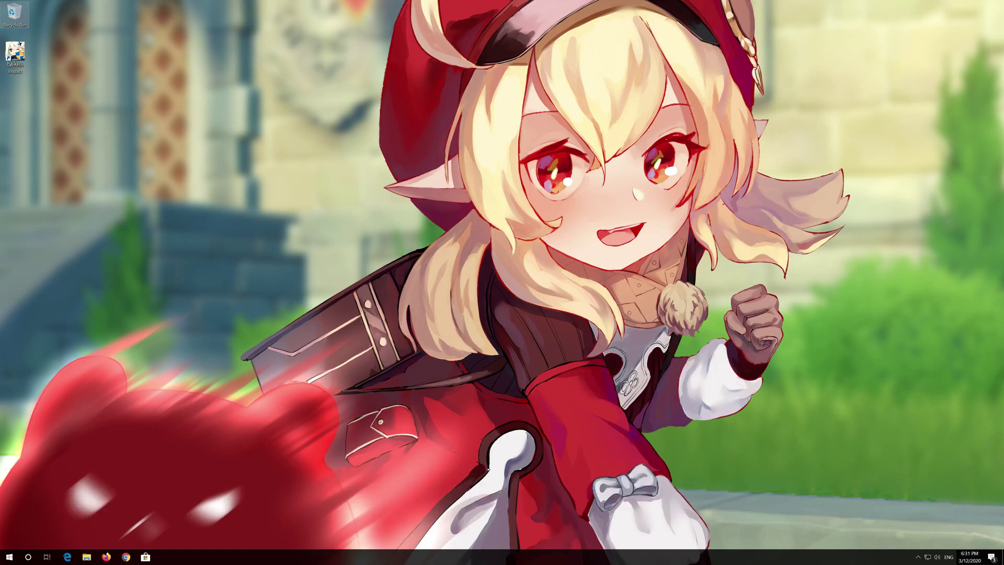
- Merge backup.reg into the registry, approving the UAC and Registry Editor prompts
{"action": "double_click", "coordinate": [15, 53]}
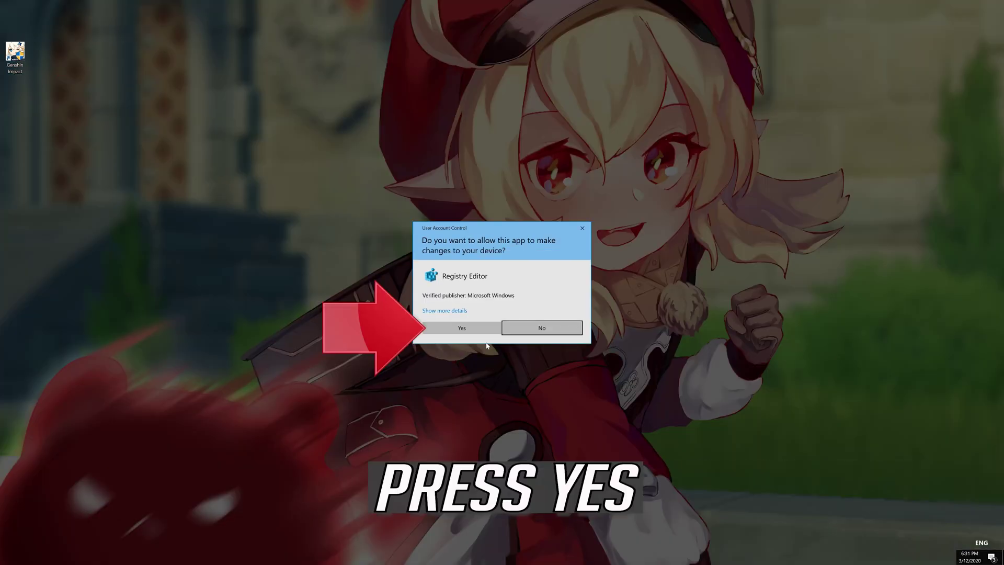
{"action": "left_click", "coordinate": [457, 328]}
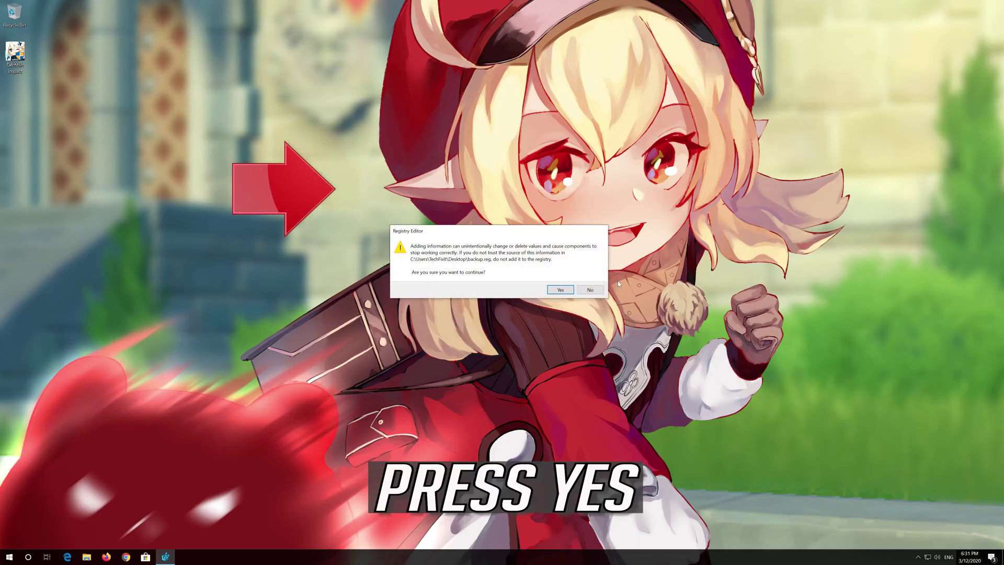
{"action": "left_click", "coordinate": [561, 291]}
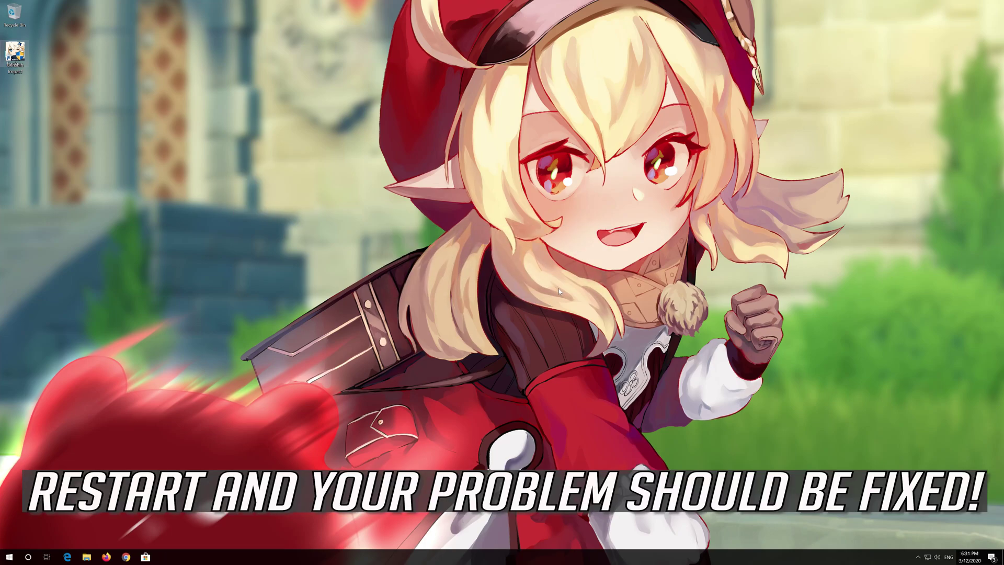